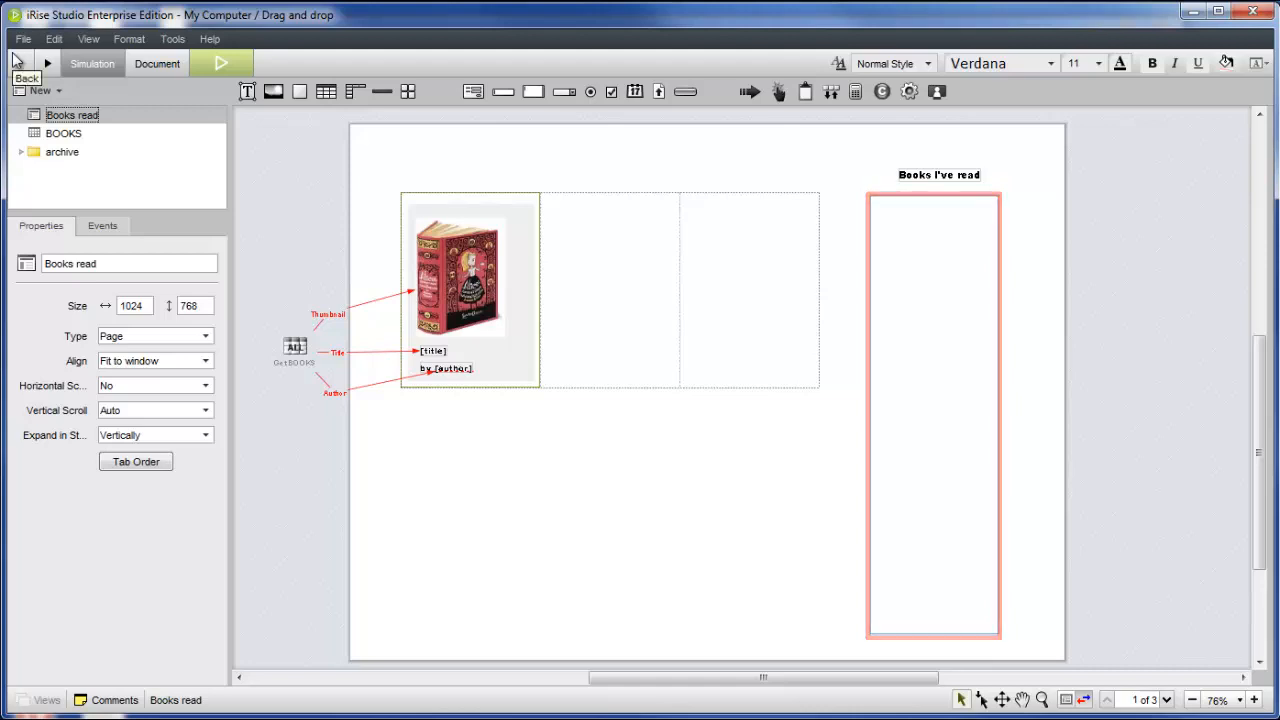
Set the book entry section's Draggable attribute to Drag and relocate, showing a ghost copy of the widget during the drag.
click(506, 364)
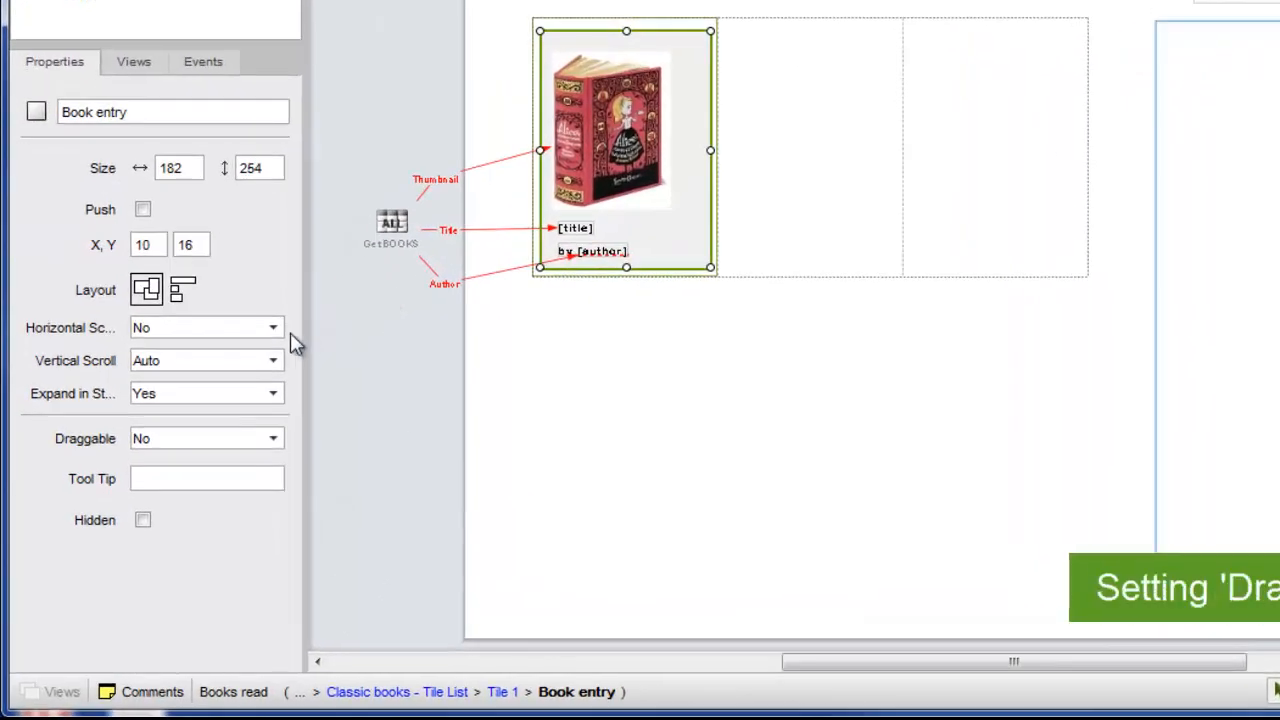
click(273, 440)
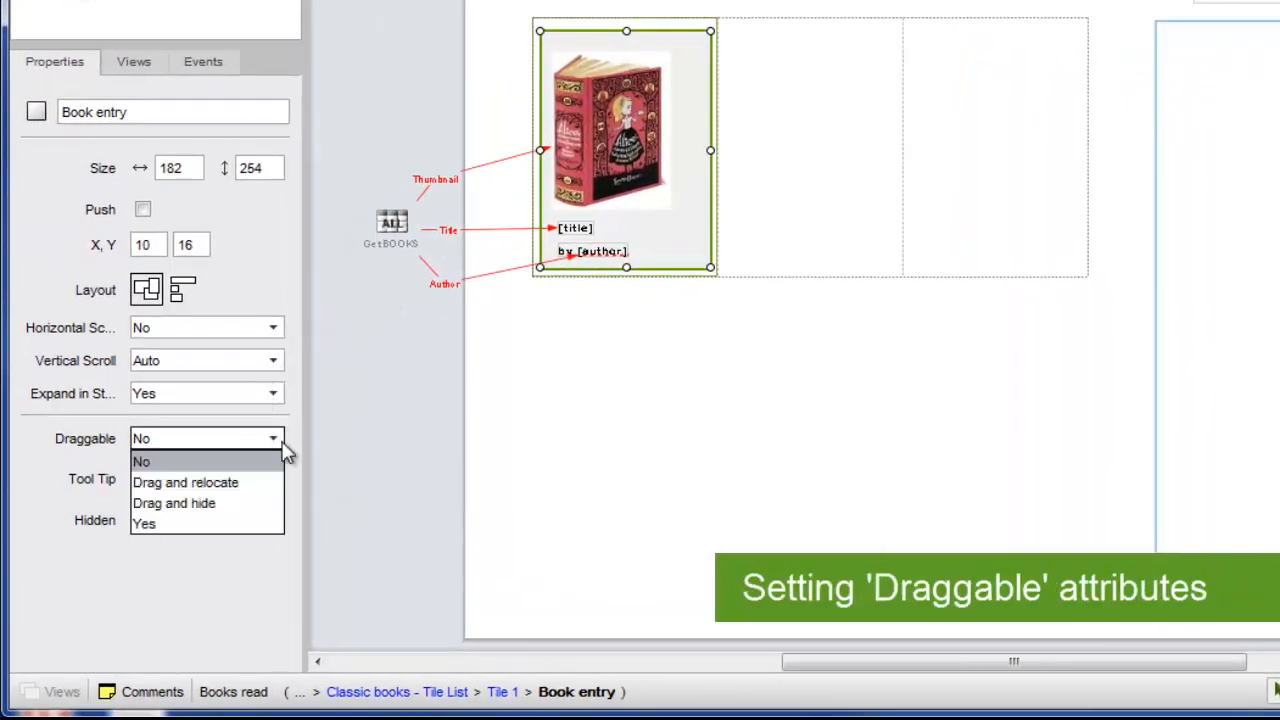
click(245, 483)
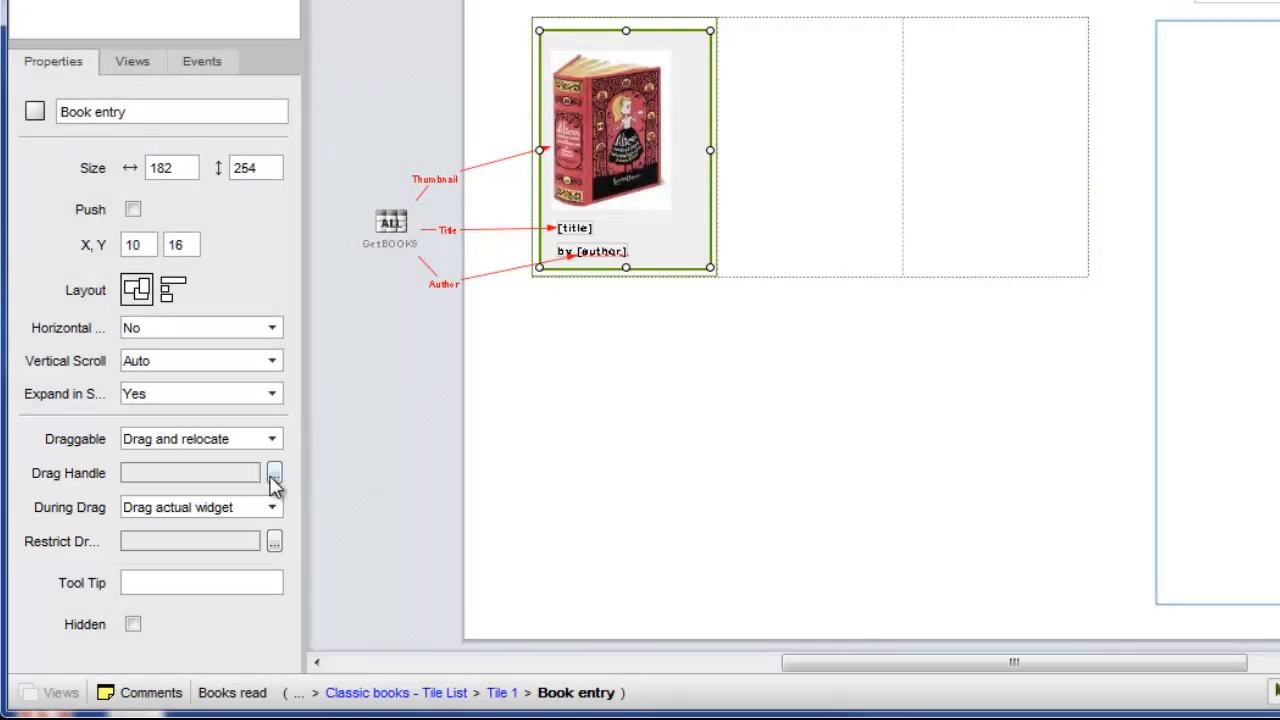
click(272, 507)
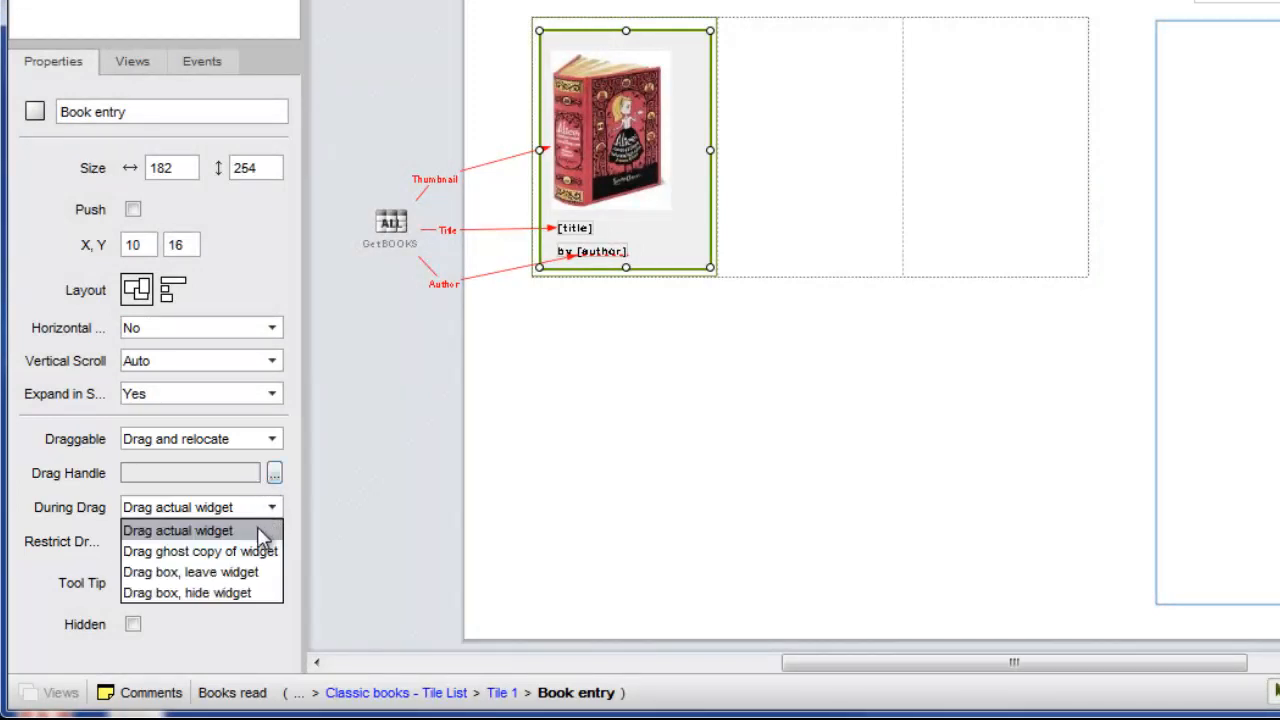
click(252, 551)
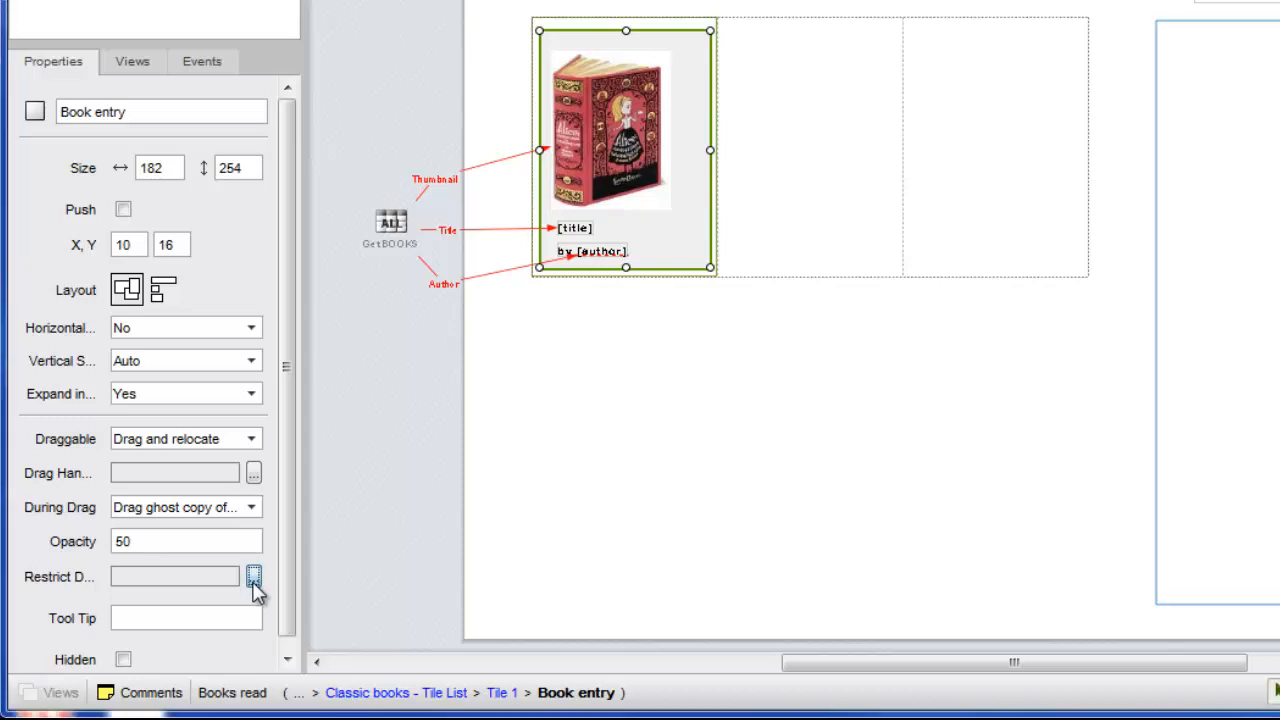
Restrict dropping of the book entry to the Books read target section.
click(254, 578)
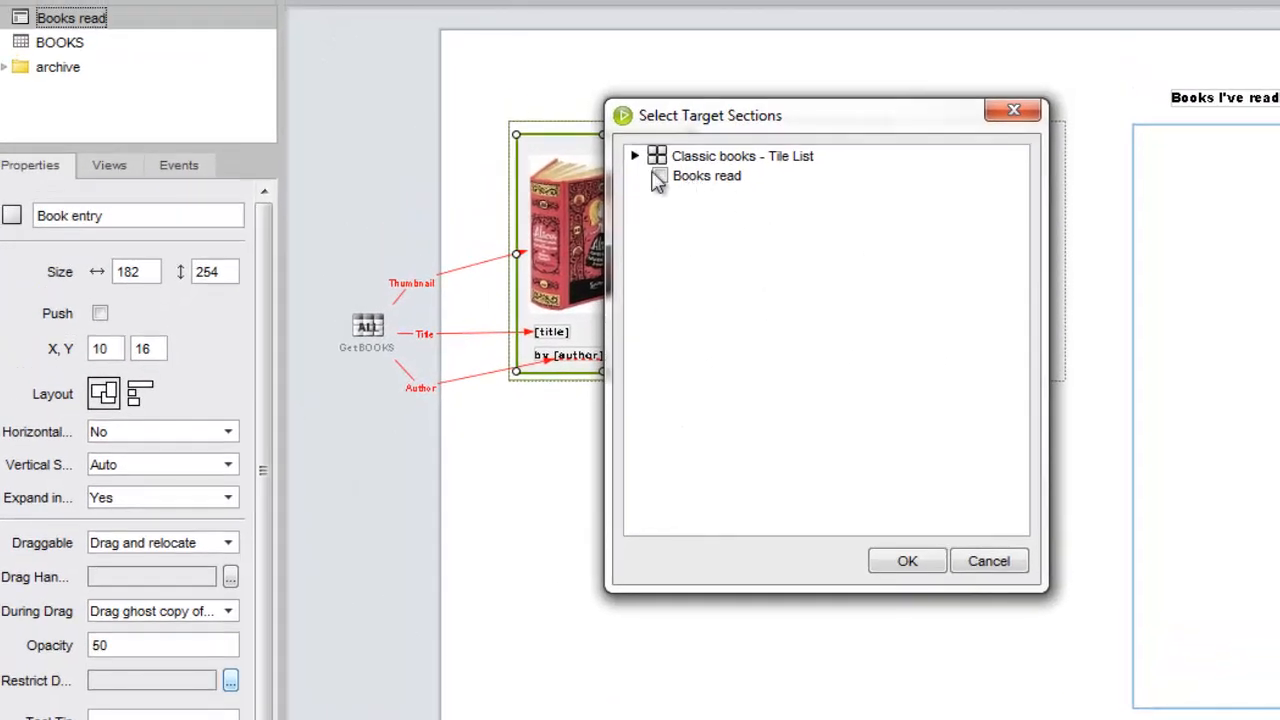
click(660, 176)
click(906, 563)
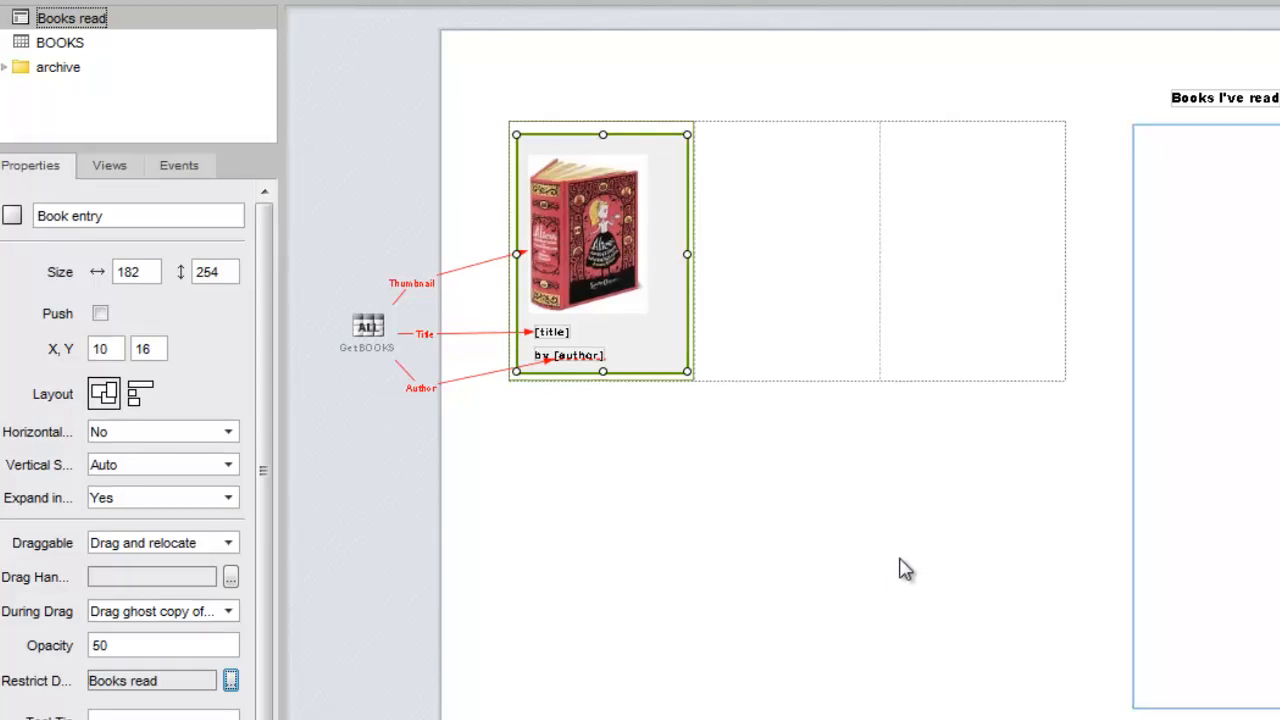
Launch the project in Reader and test moving Dracula and The Complete Sherlock Holmes into the Books I've read section.
click(1184, 395)
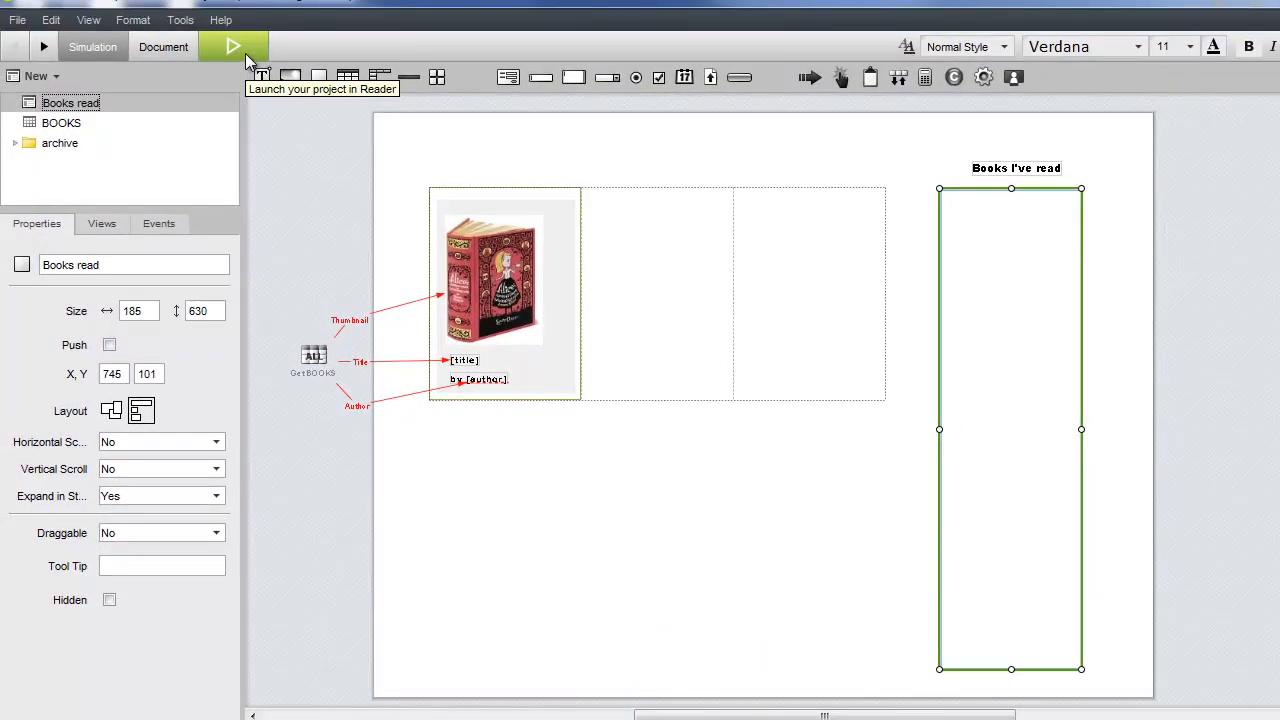
click(245, 53)
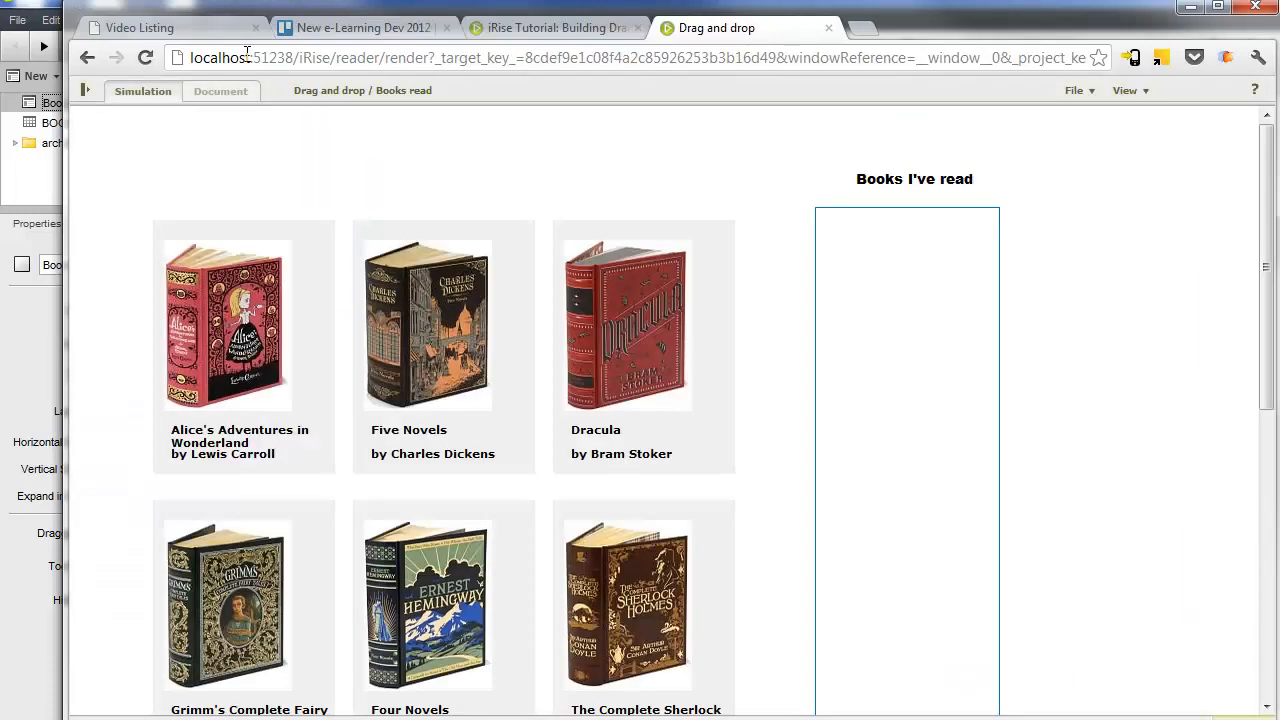
drag(590, 270, 560, 251)
drag(597, 316, 563, 455)
drag(622, 336, 870, 320)
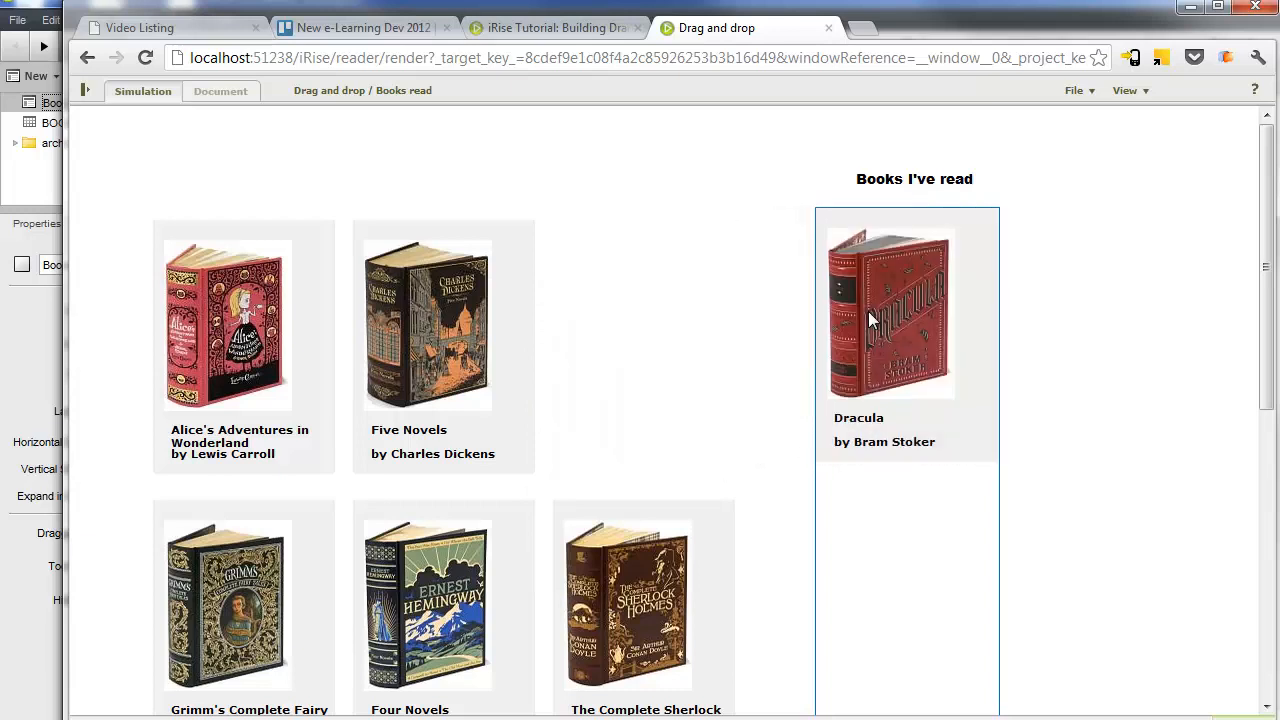
drag(647, 580, 861, 557)
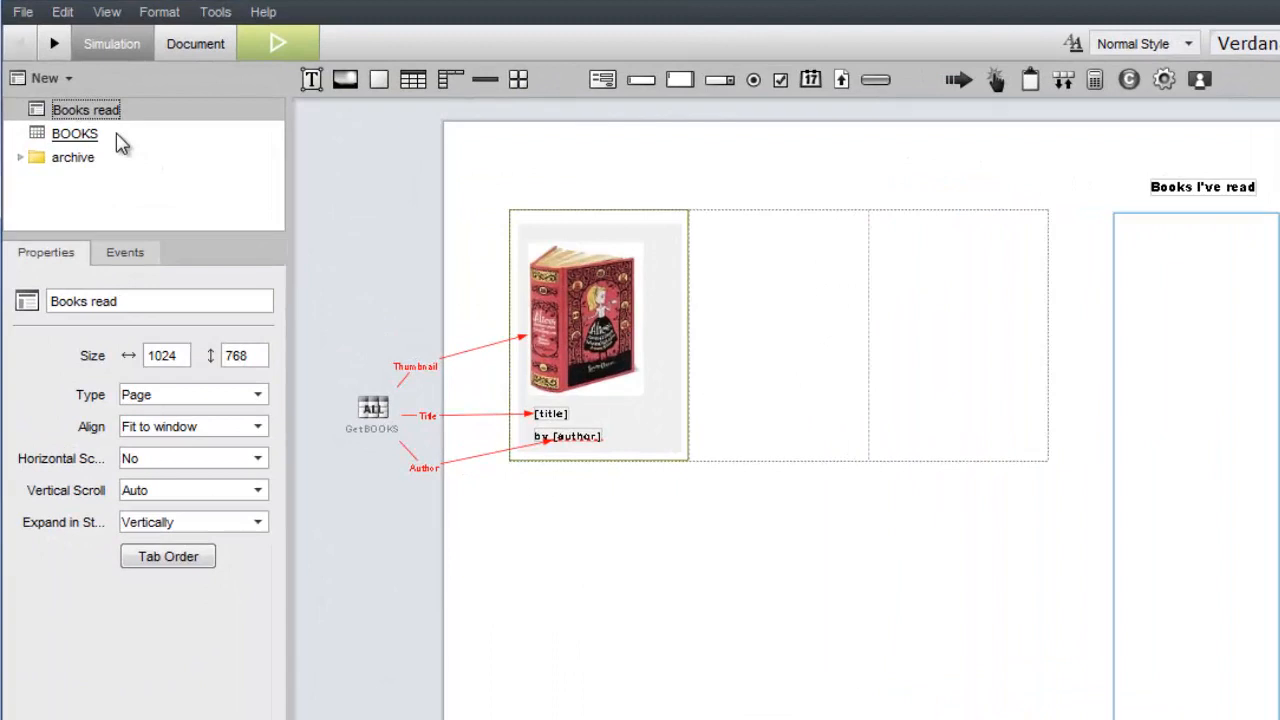
Duplicate the Books read page and rename the copy "Books read dynamic".
right_click(105, 110)
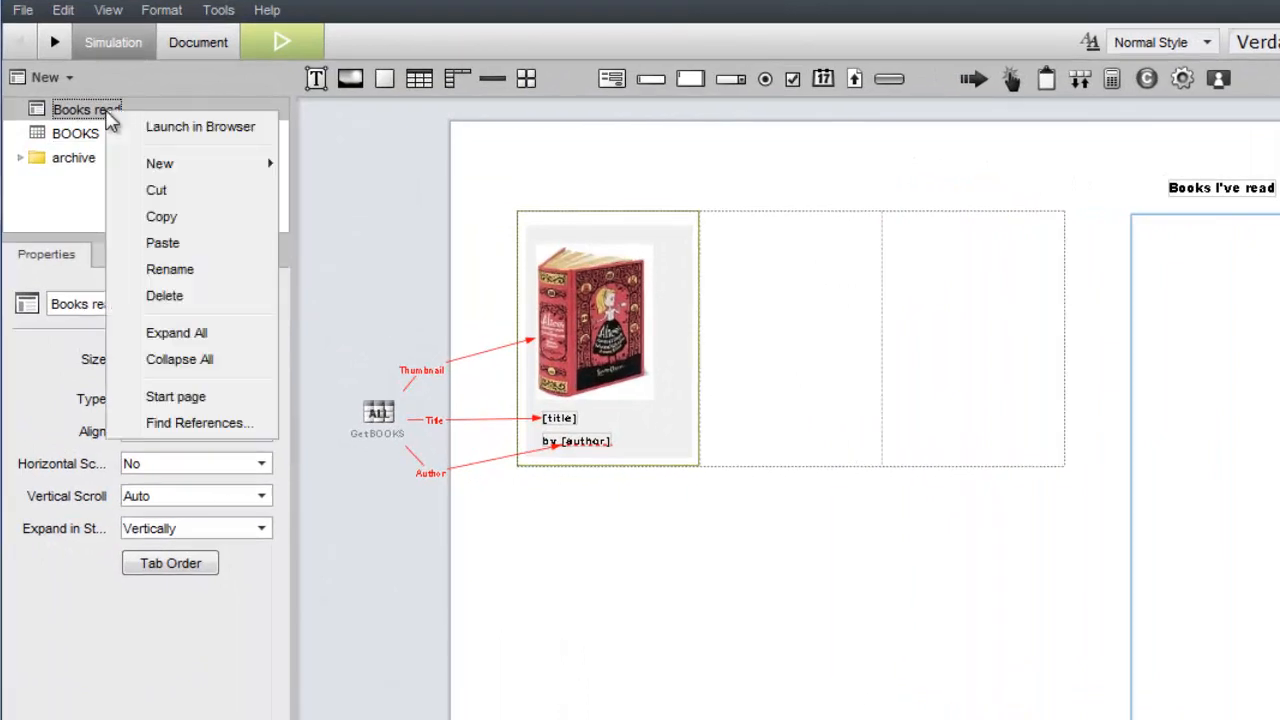
click(155, 213)
right_click(29, 183)
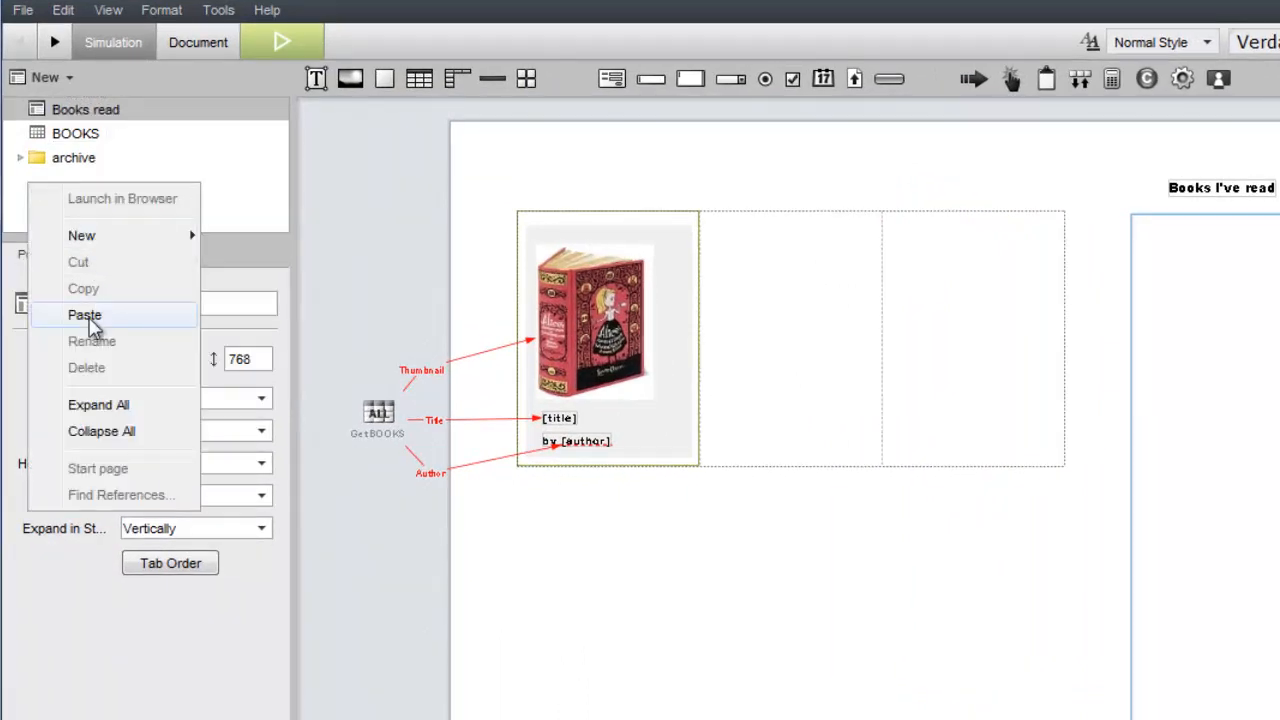
click(85, 316)
click(112, 180)
click(110, 178)
text(Books )
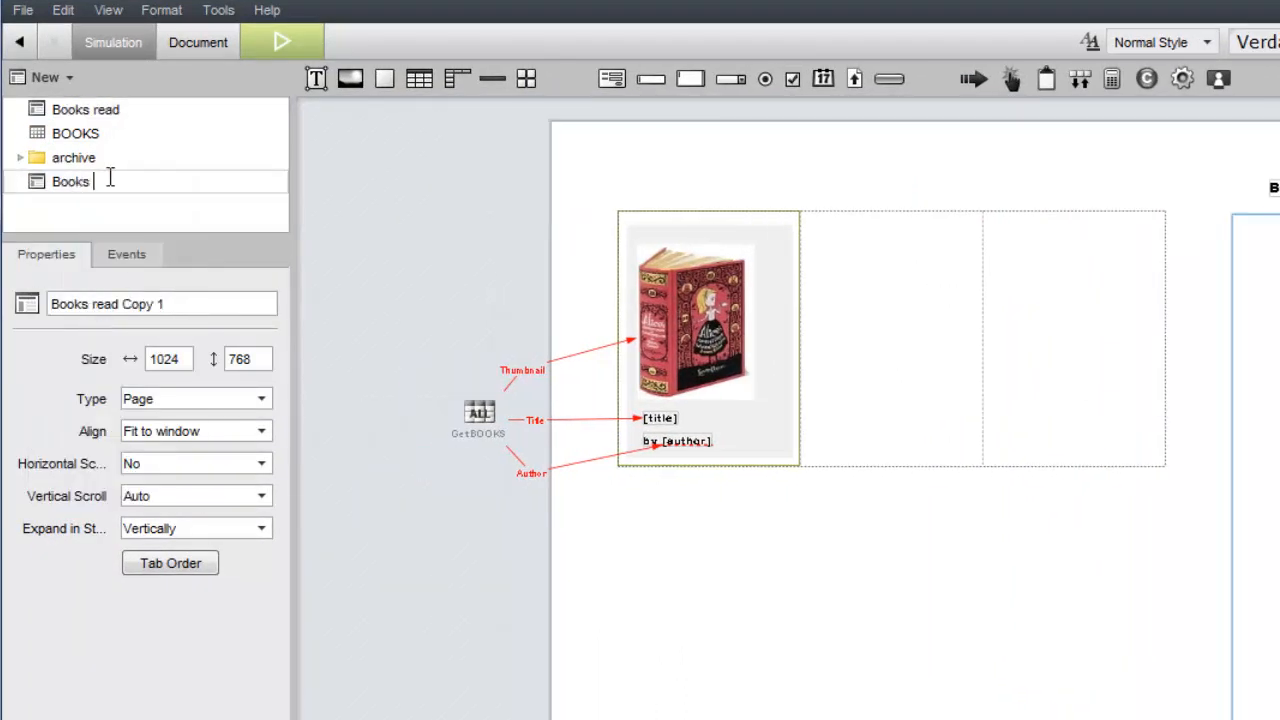
text(read dynamic)
key(Return)
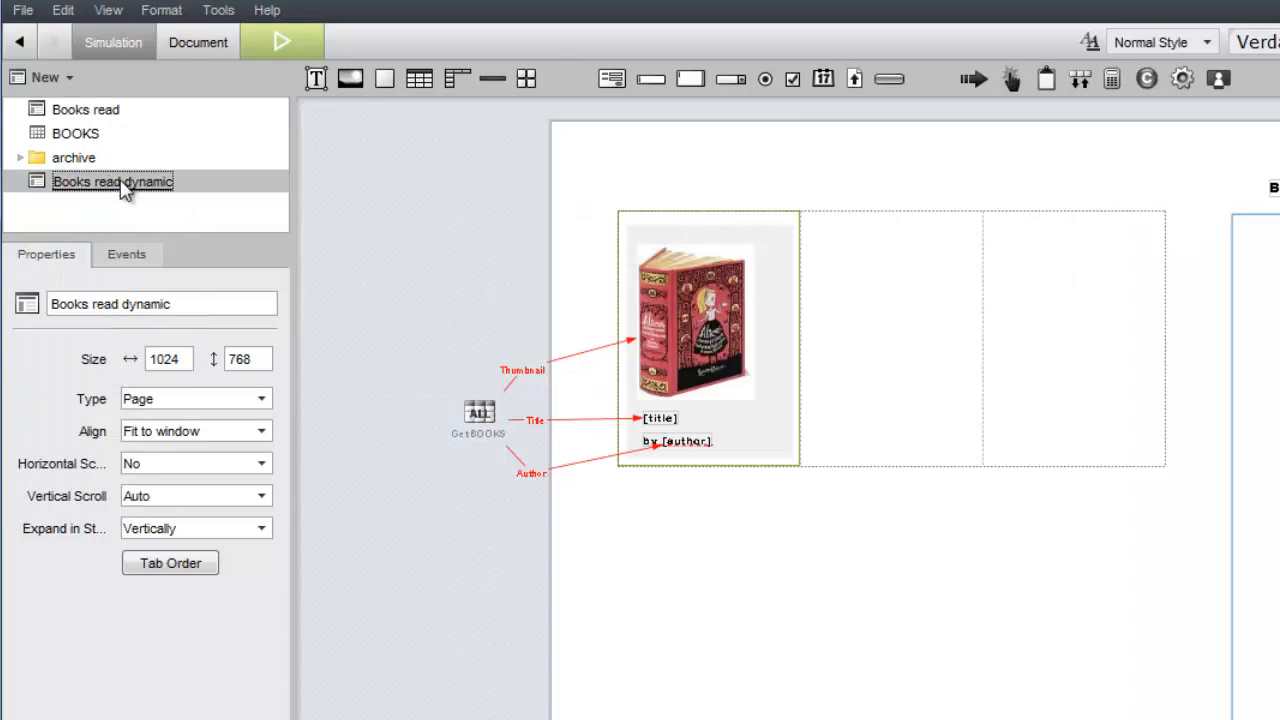
Set the Draggable attribute of the book entry section on the Books read dynamic page to Yes.
click(770, 318)
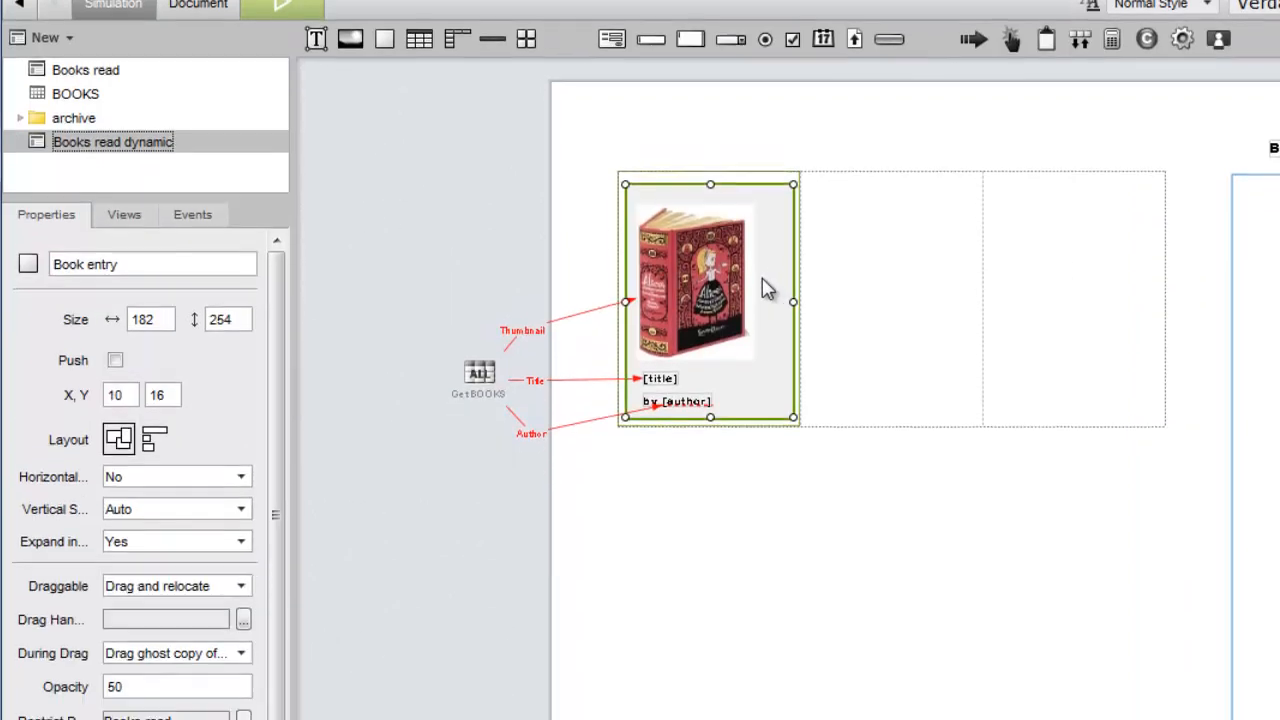
click(241, 622)
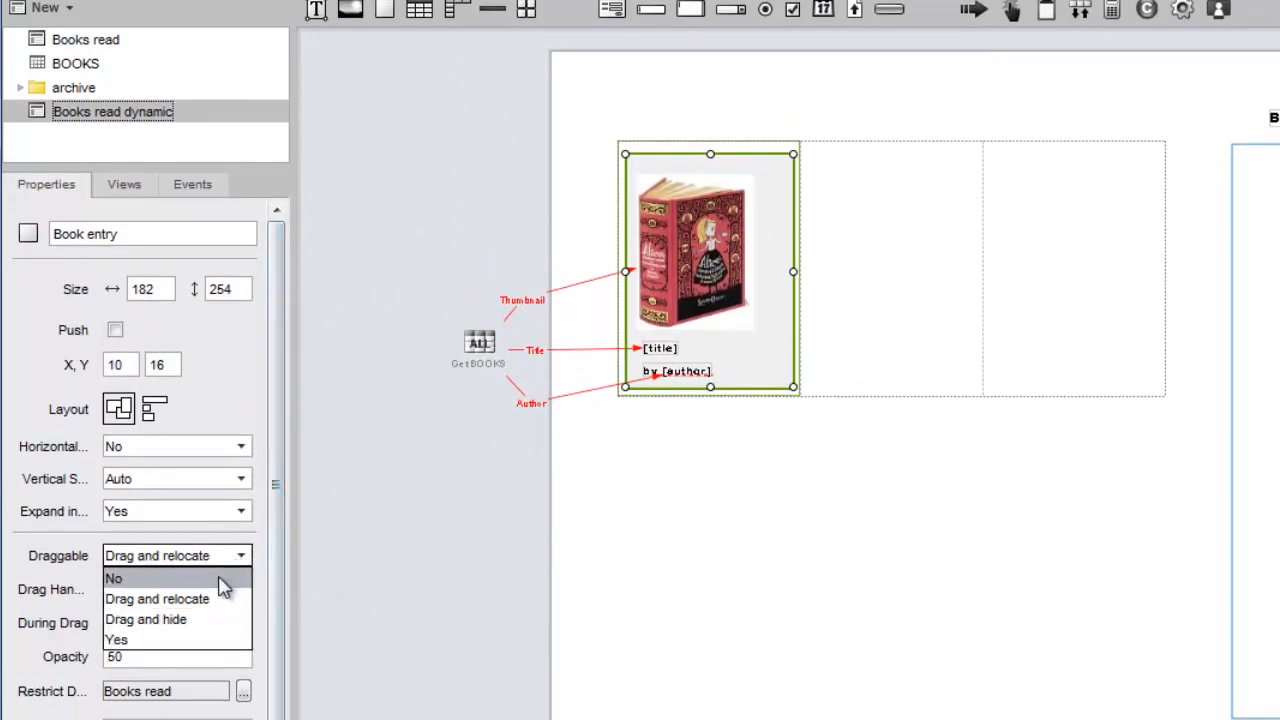
click(183, 638)
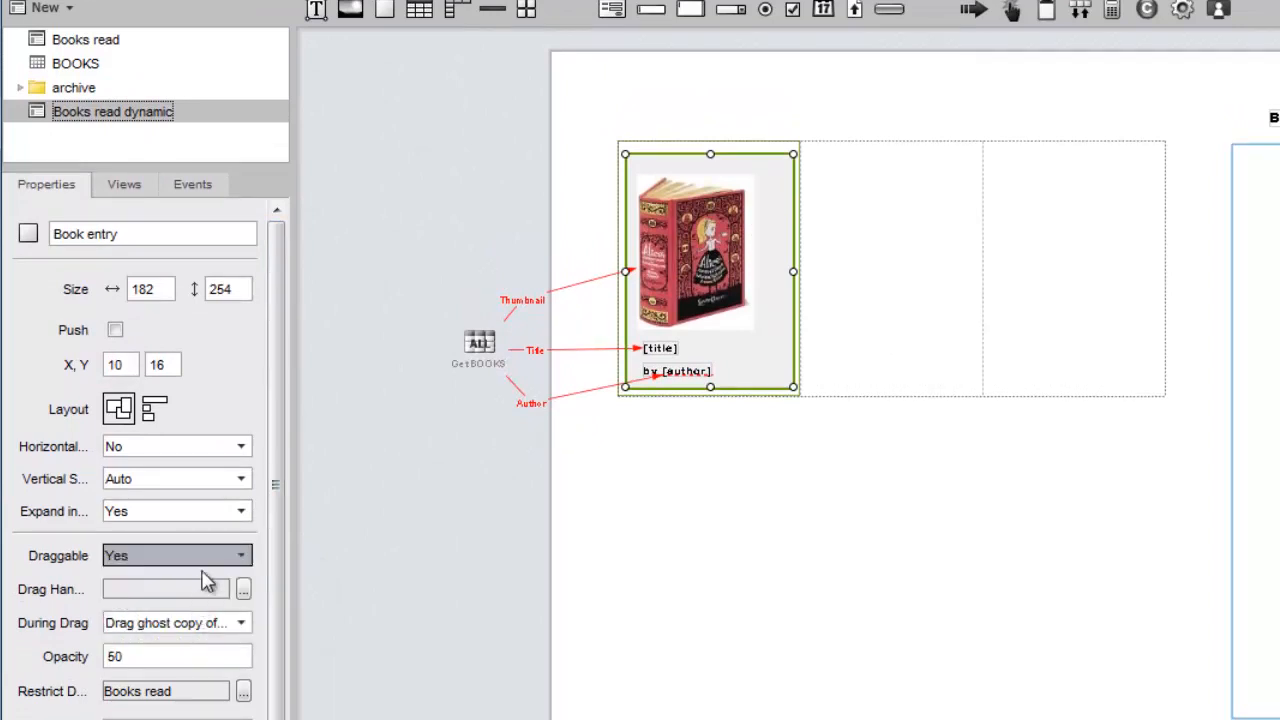
Configure the book entry's On Drop (Over Target) event to use the Books read section as its target.
click(214, 190)
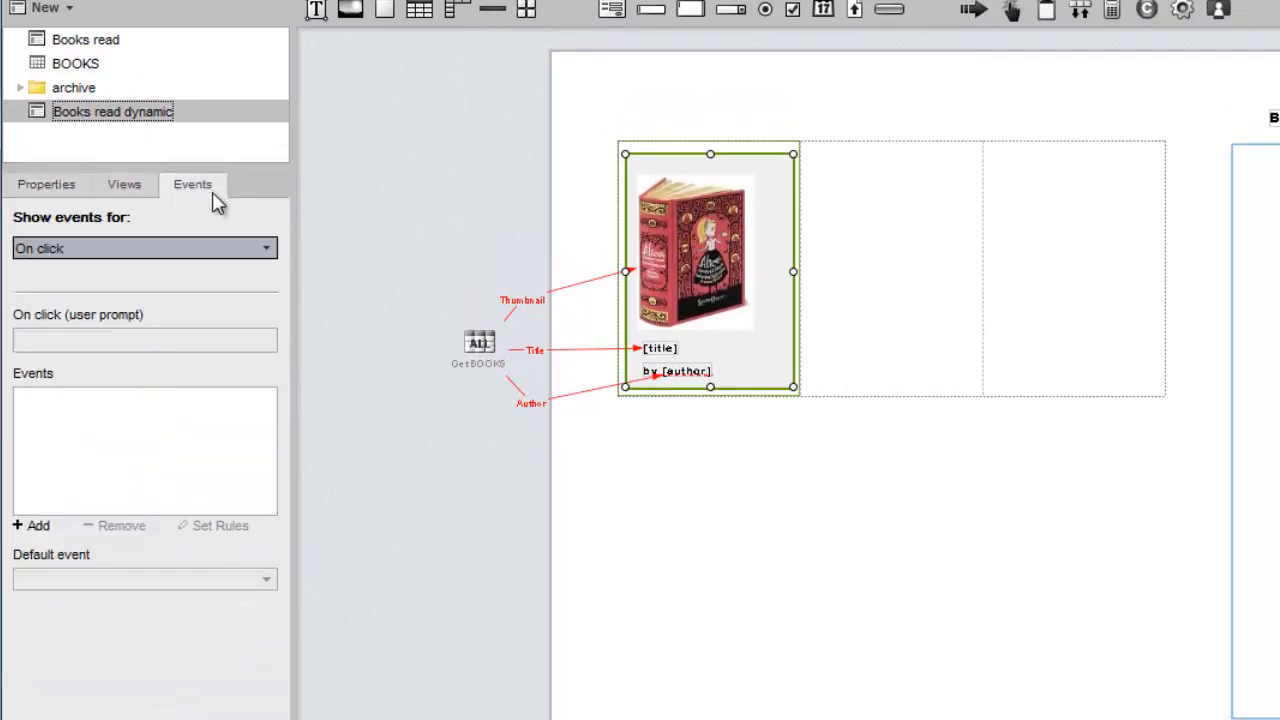
click(272, 250)
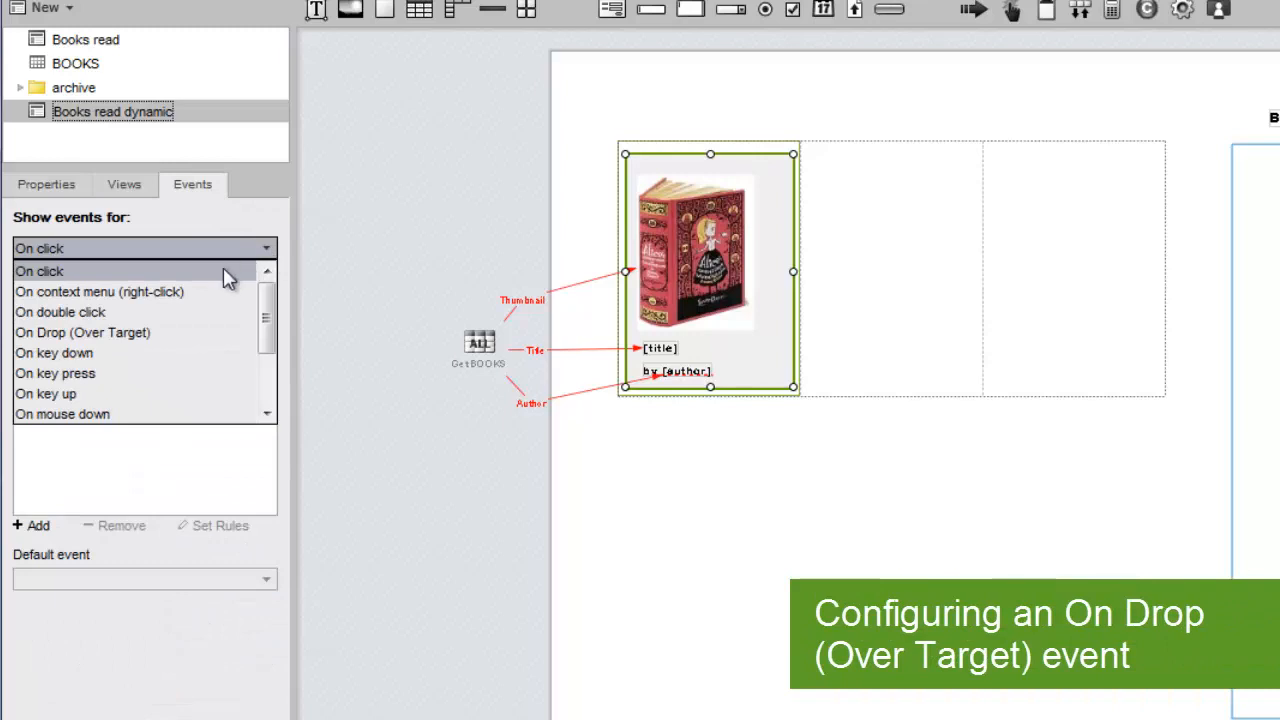
click(163, 333)
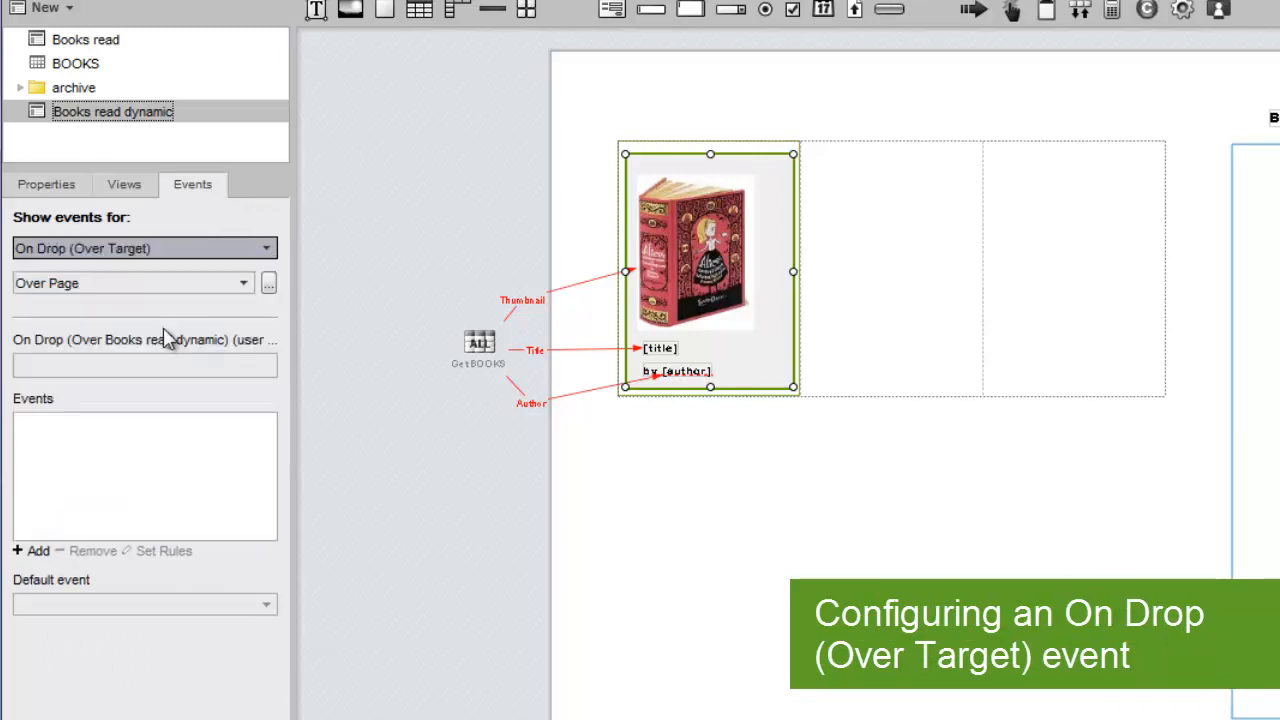
click(246, 286)
click(250, 286)
click(268, 284)
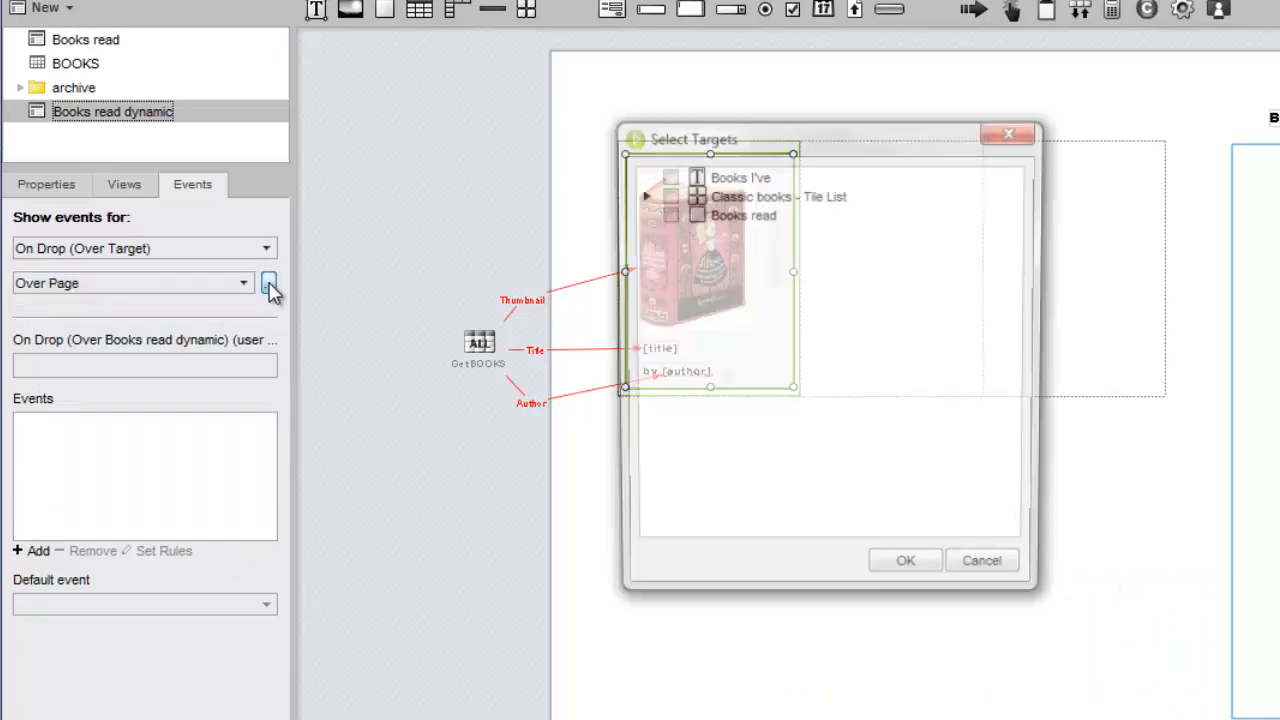
click(666, 214)
click(909, 573)
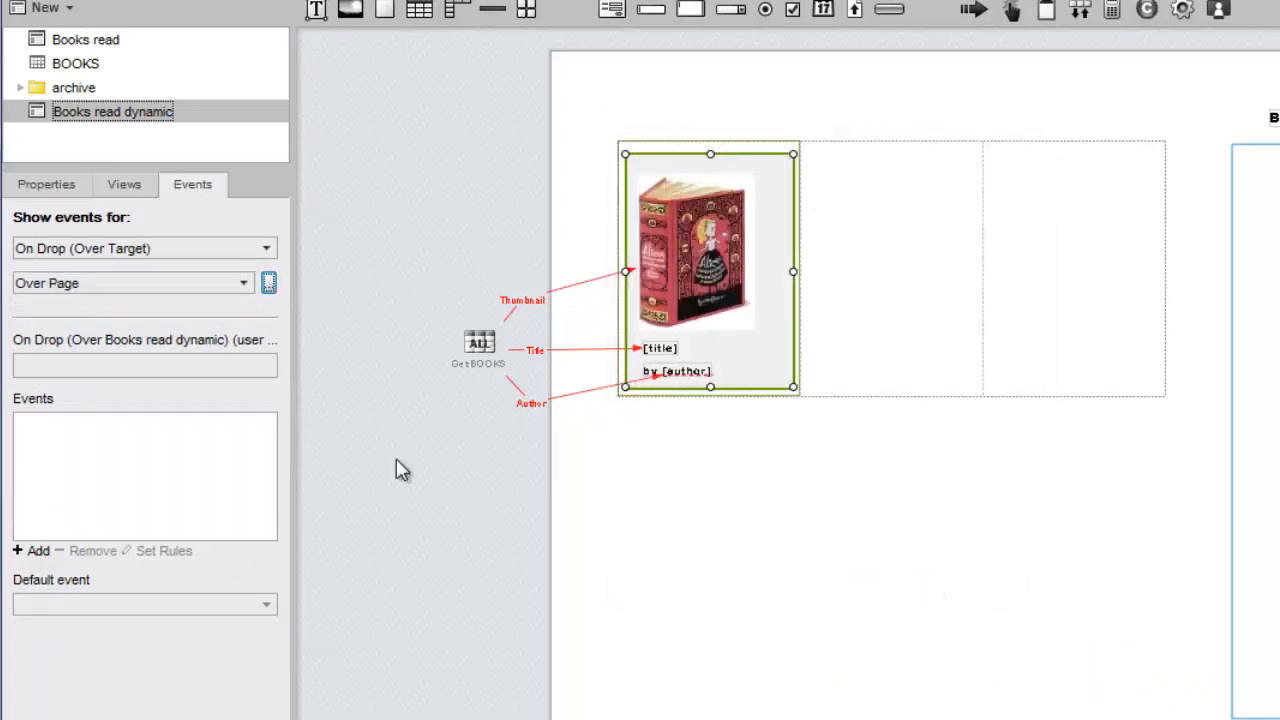
click(241, 286)
click(205, 323)
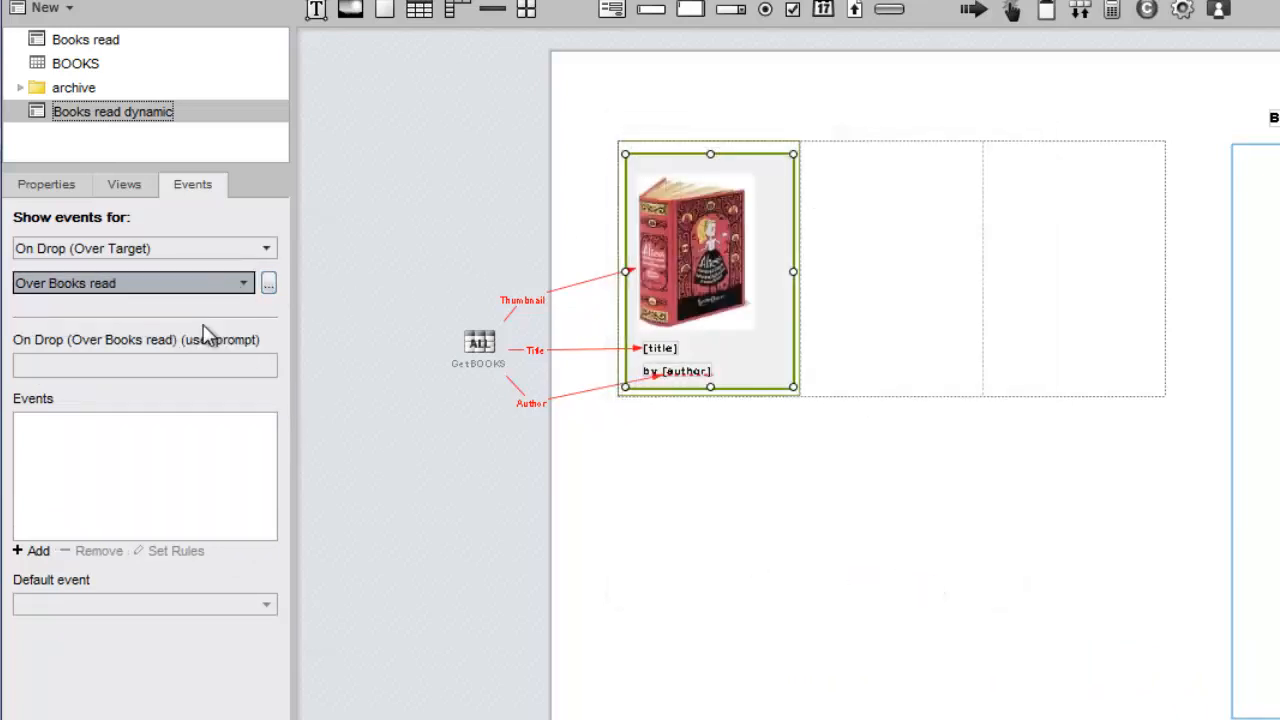
Add a record event to the drop that performs Update Record on the BOOKS datasheet.
click(38, 551)
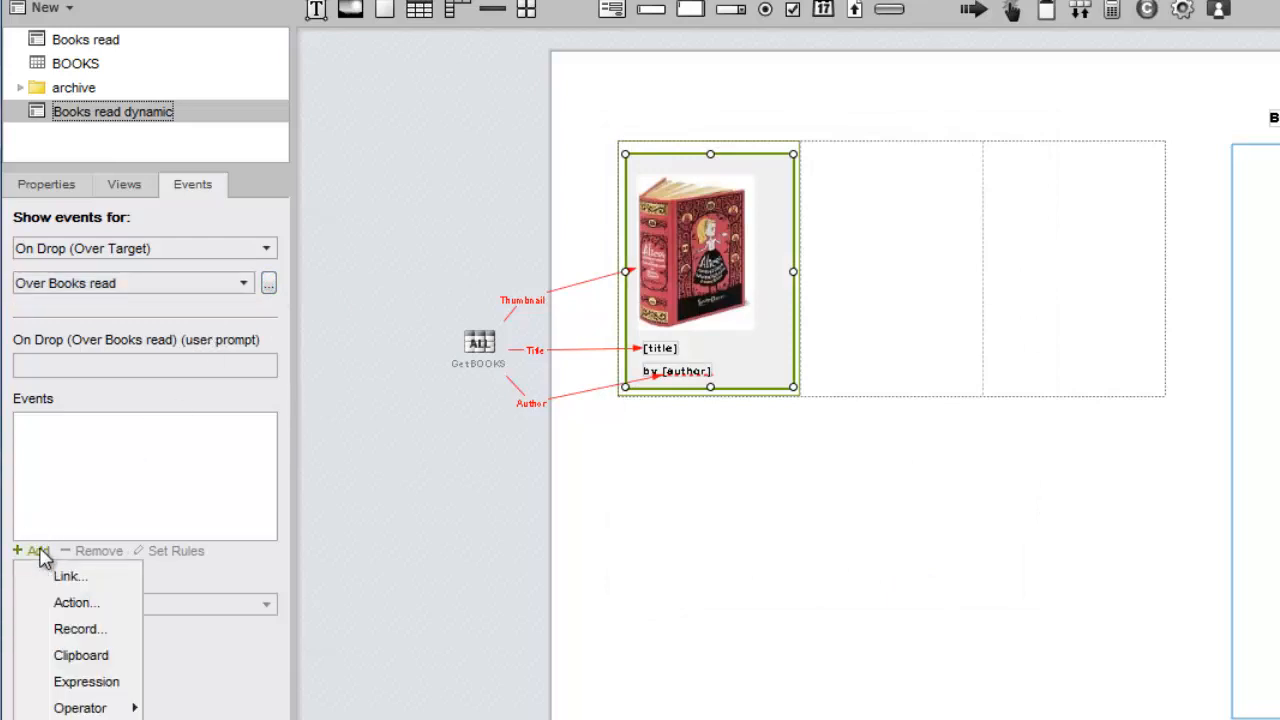
click(62, 629)
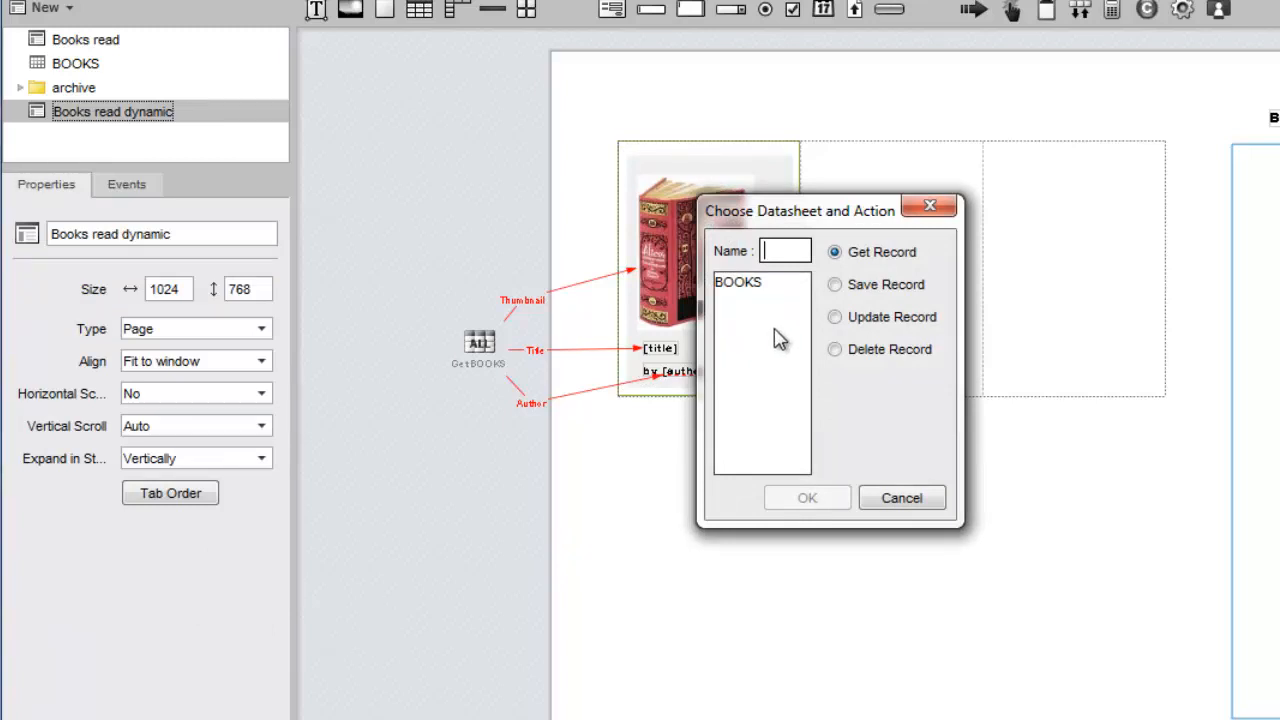
click(834, 317)
click(750, 284)
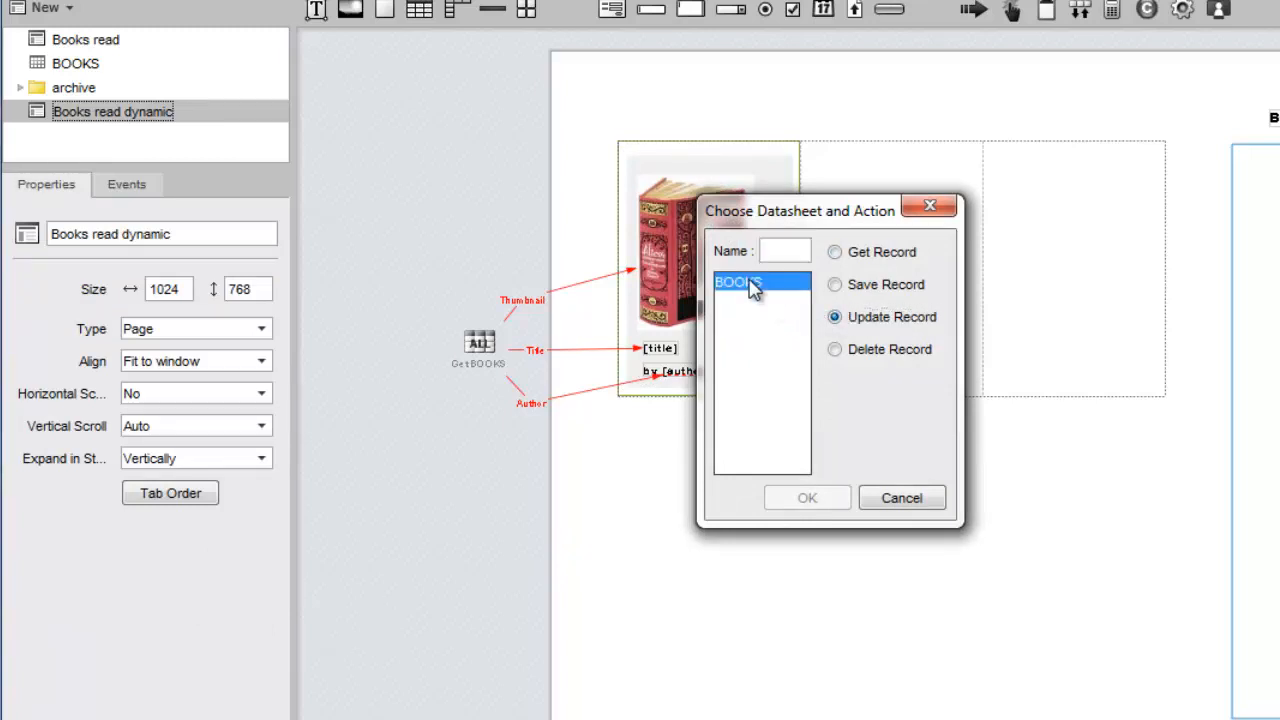
click(792, 499)
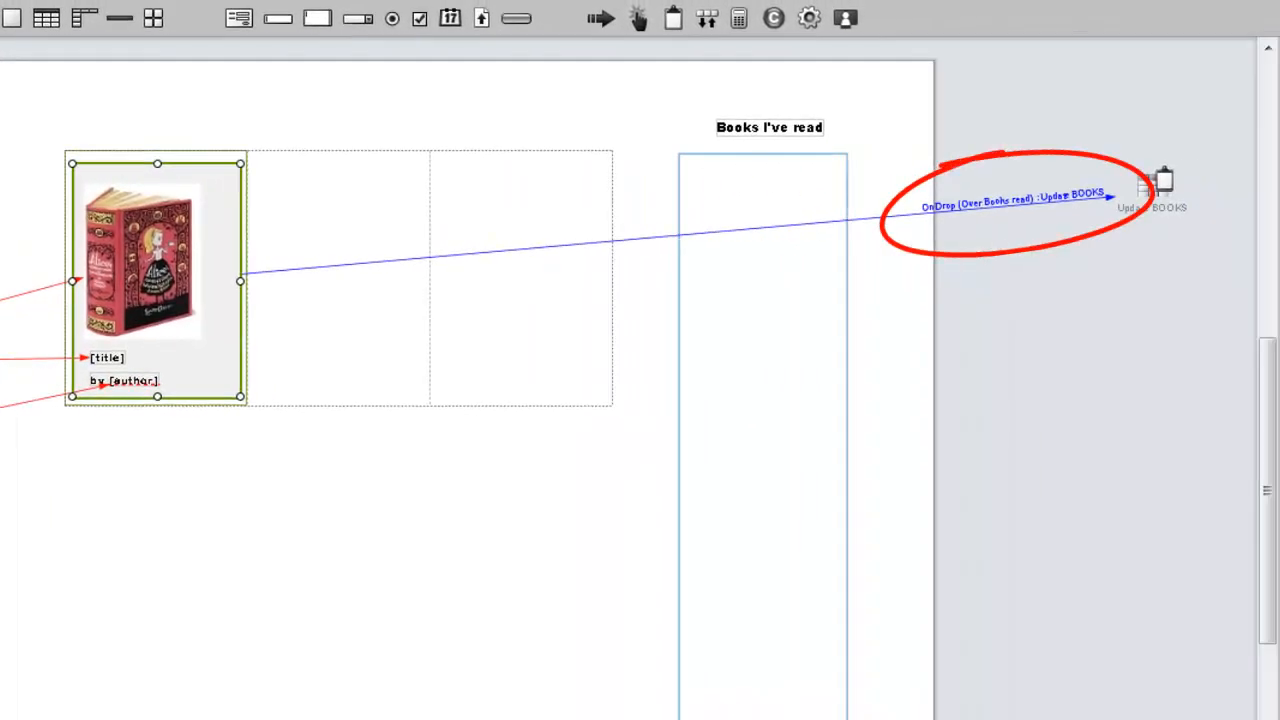
Place a constant named Read with the value Yes beside the Update BOOKS record and connect it to that record.
scroll(600, 390, left, 1)
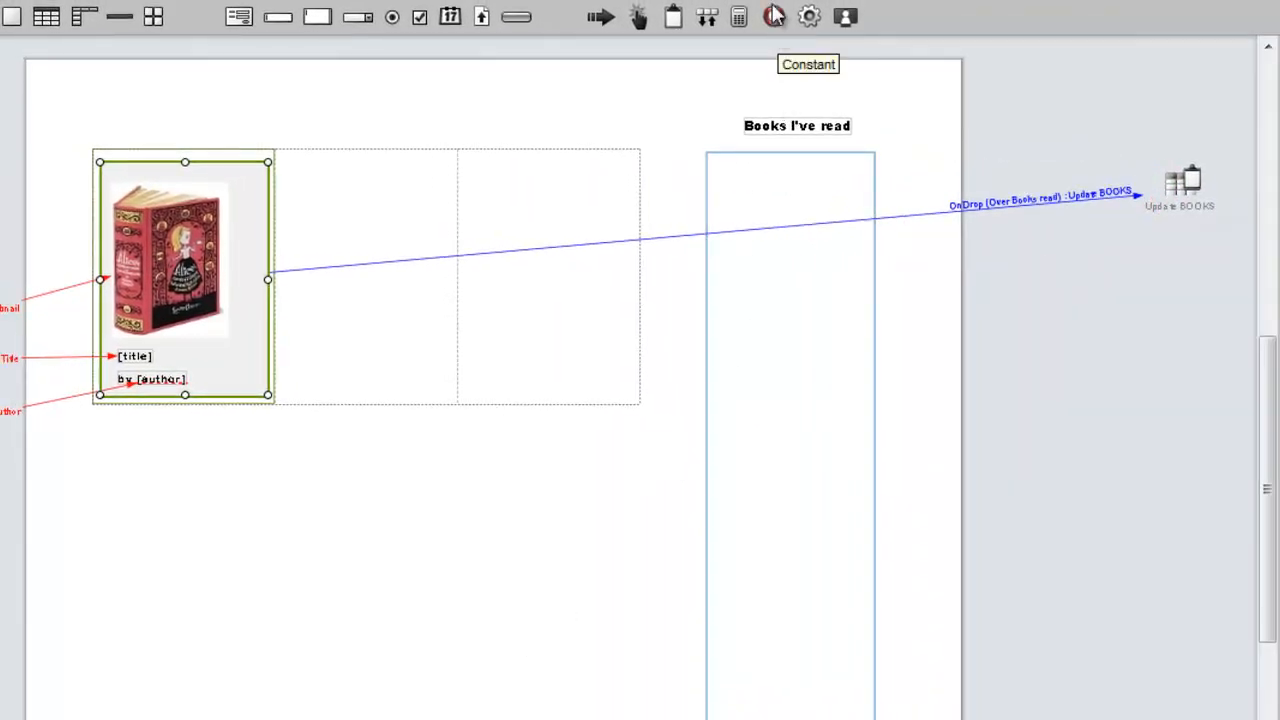
drag(775, 16, 1134, 283)
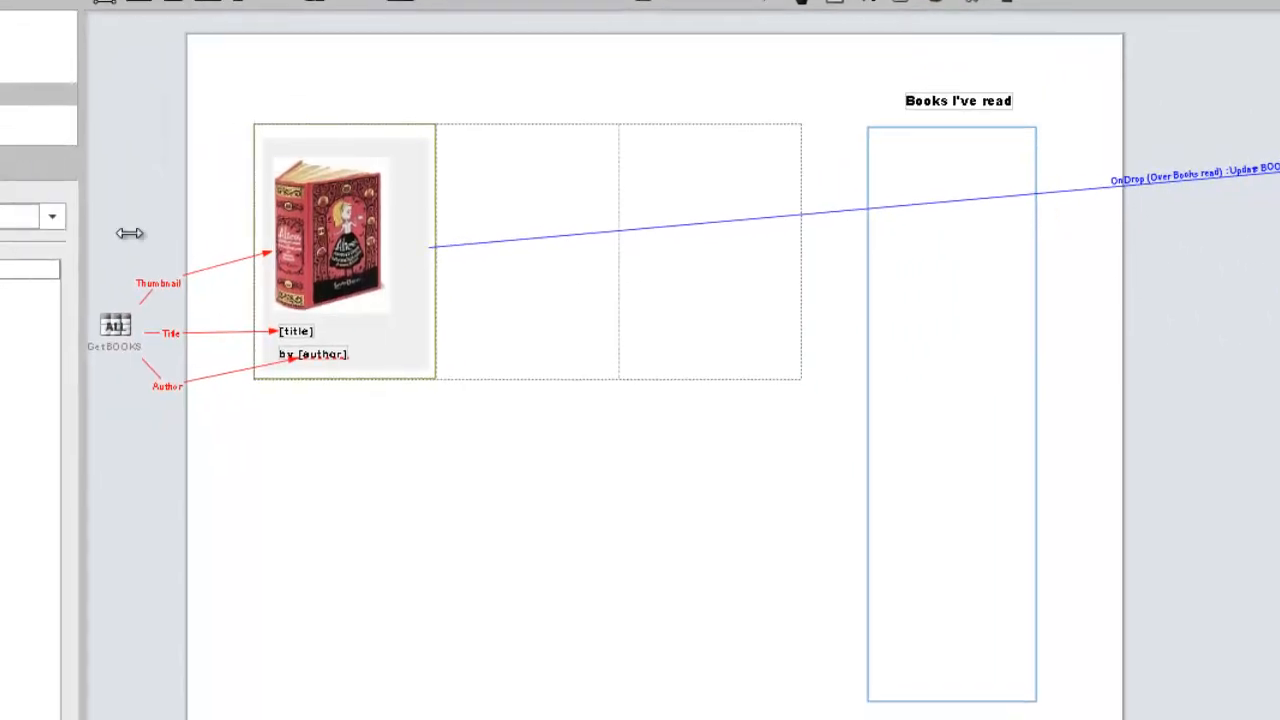
click(52, 216)
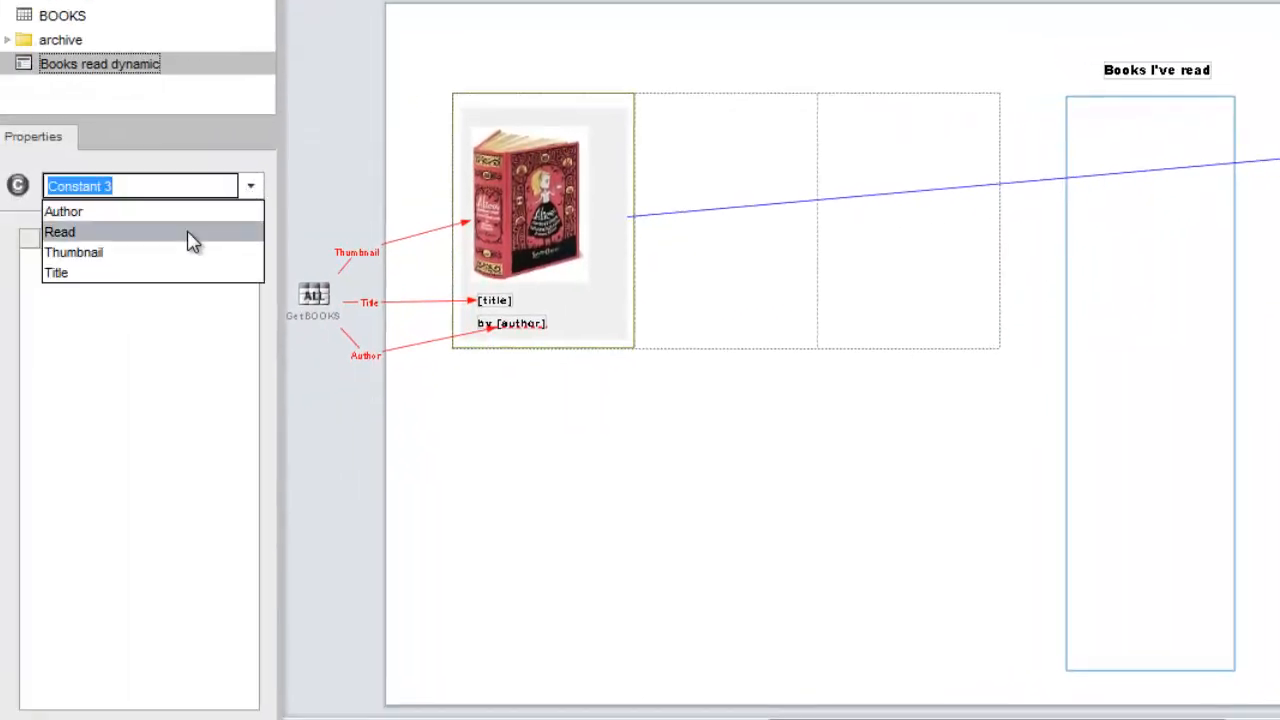
click(190, 242)
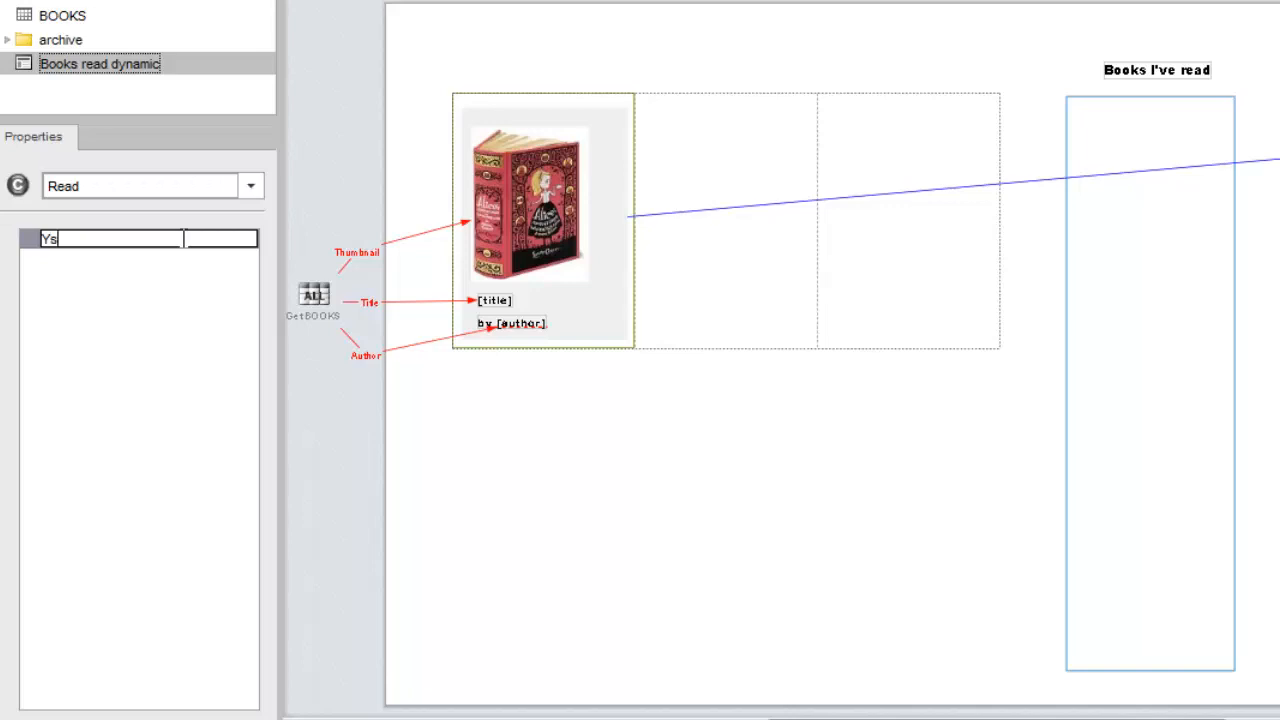
click(183, 238)
text(Yes)
key(Return)
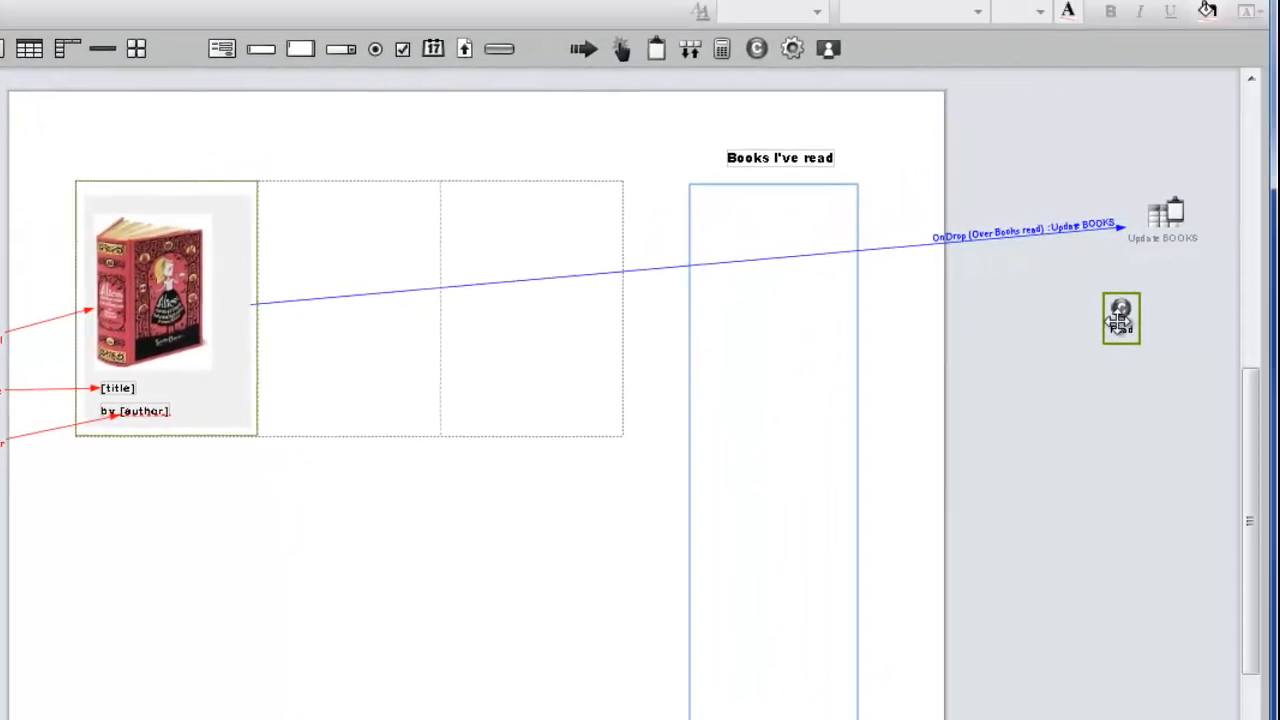
click(1165, 240)
Add a Refresh window control beside the Update BOOKS record so the page refreshes following the update.
click(1189, 268)
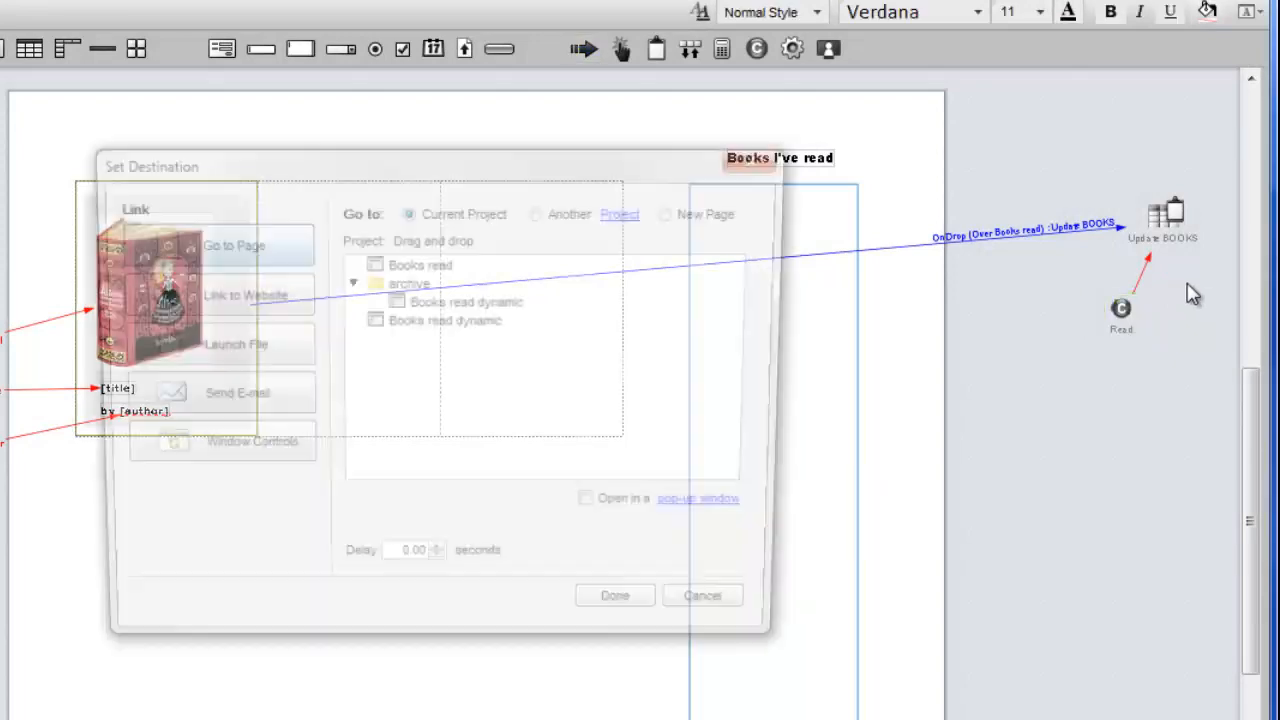
click(257, 452)
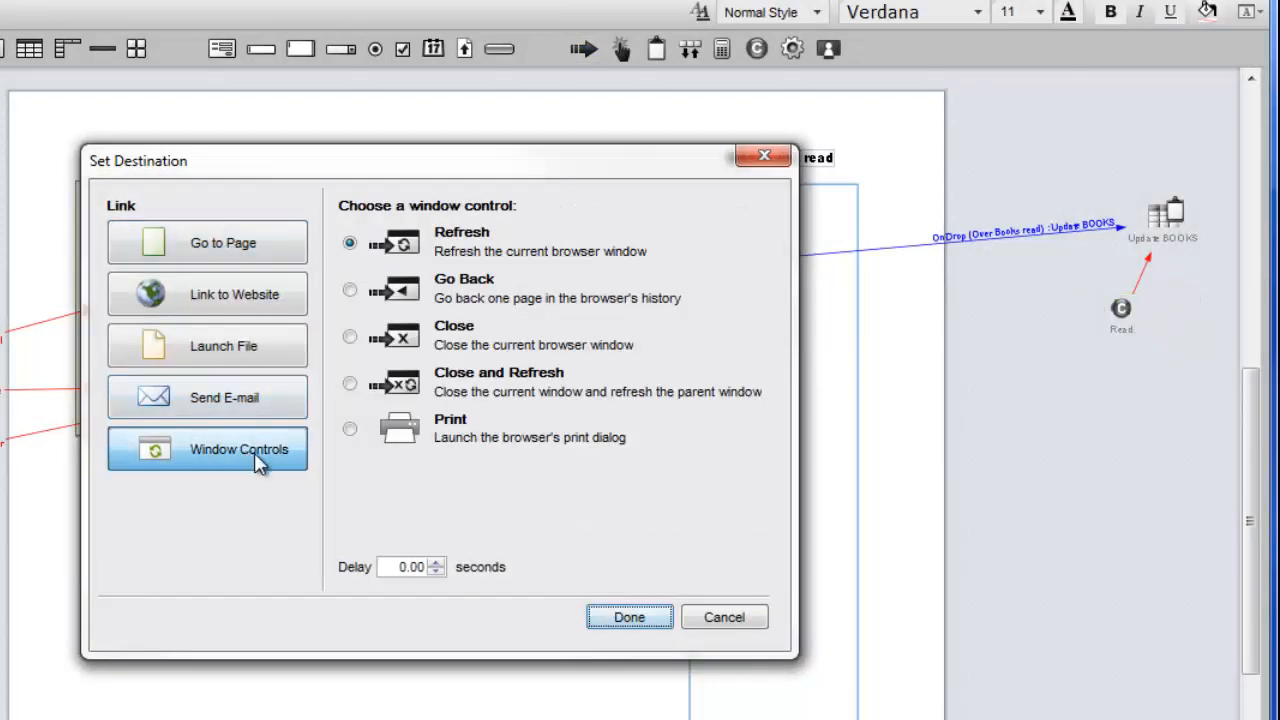
click(627, 617)
drag(1203, 295, 1207, 298)
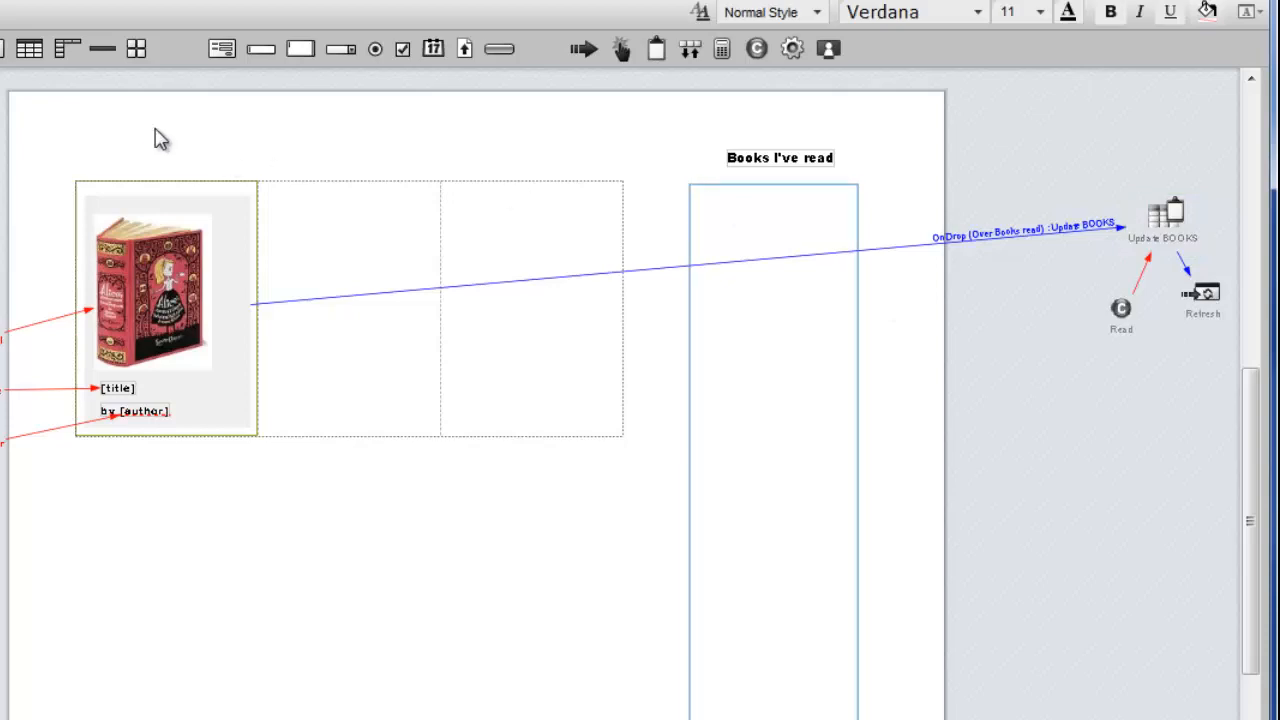
Insert a one-column data table without header rows in the Books read section, widen it to about 167, and enter [title] in its cell.
drag(29, 50, 712, 210)
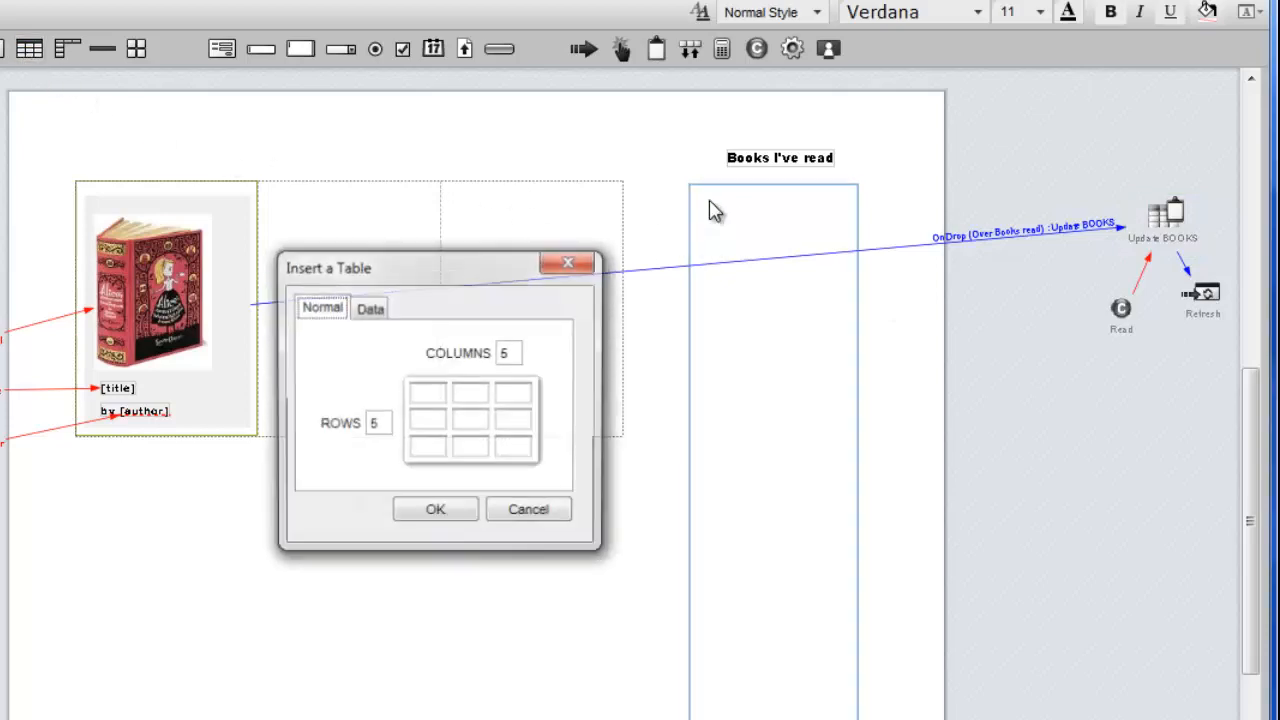
click(370, 308)
click(376, 377)
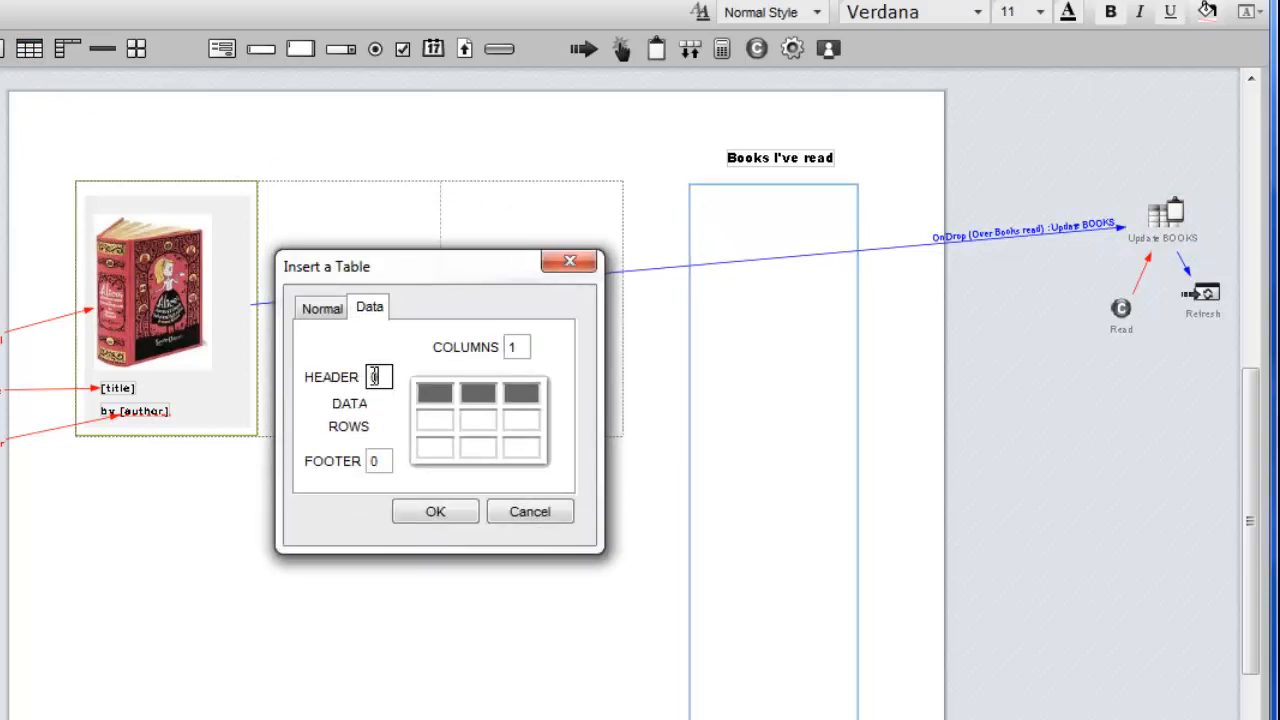
text(0)
click(432, 512)
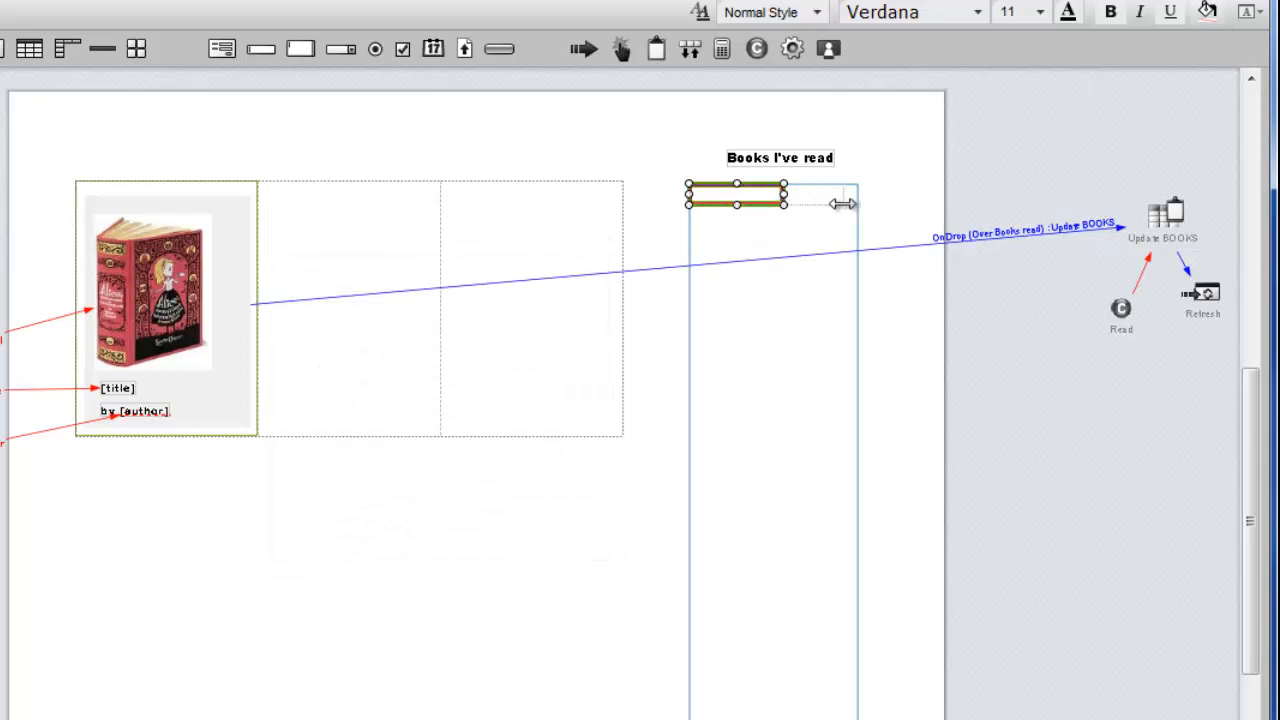
drag(843, 204, 849, 204)
click(724, 200)
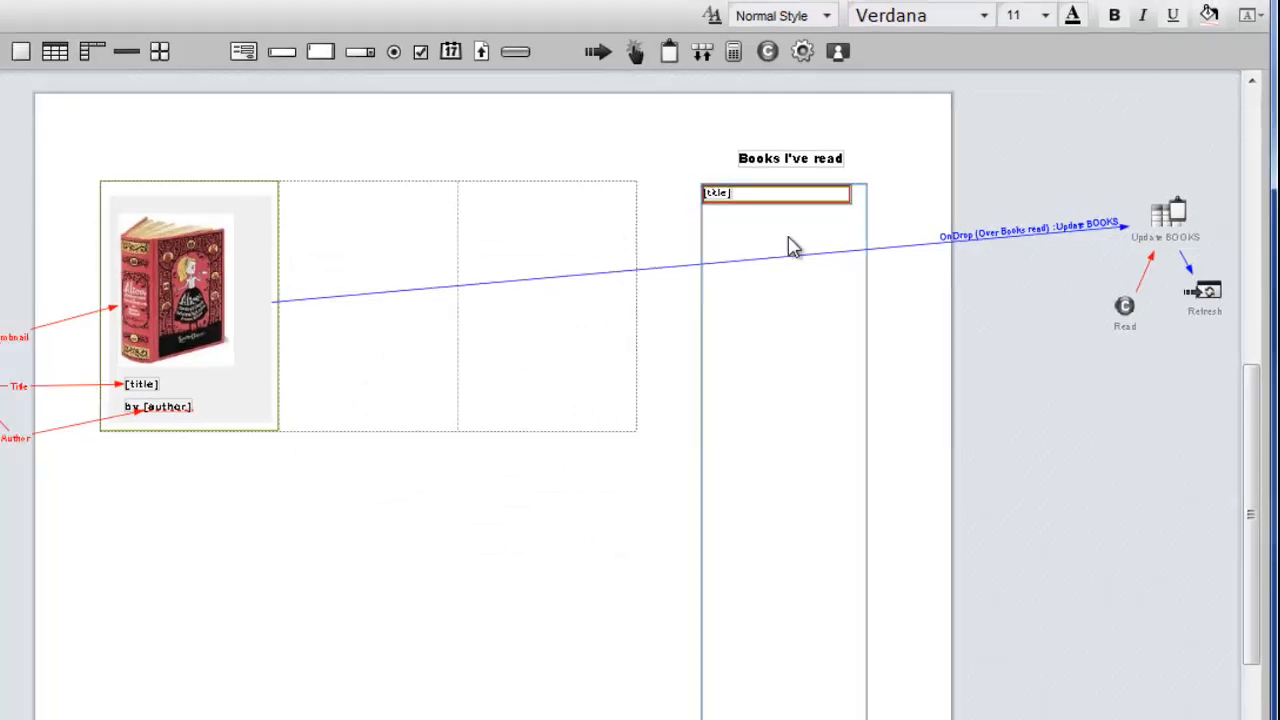
Move the [title] table to about X 4, Y 9 within the Books read section and set its border line style to none.
click(823, 250)
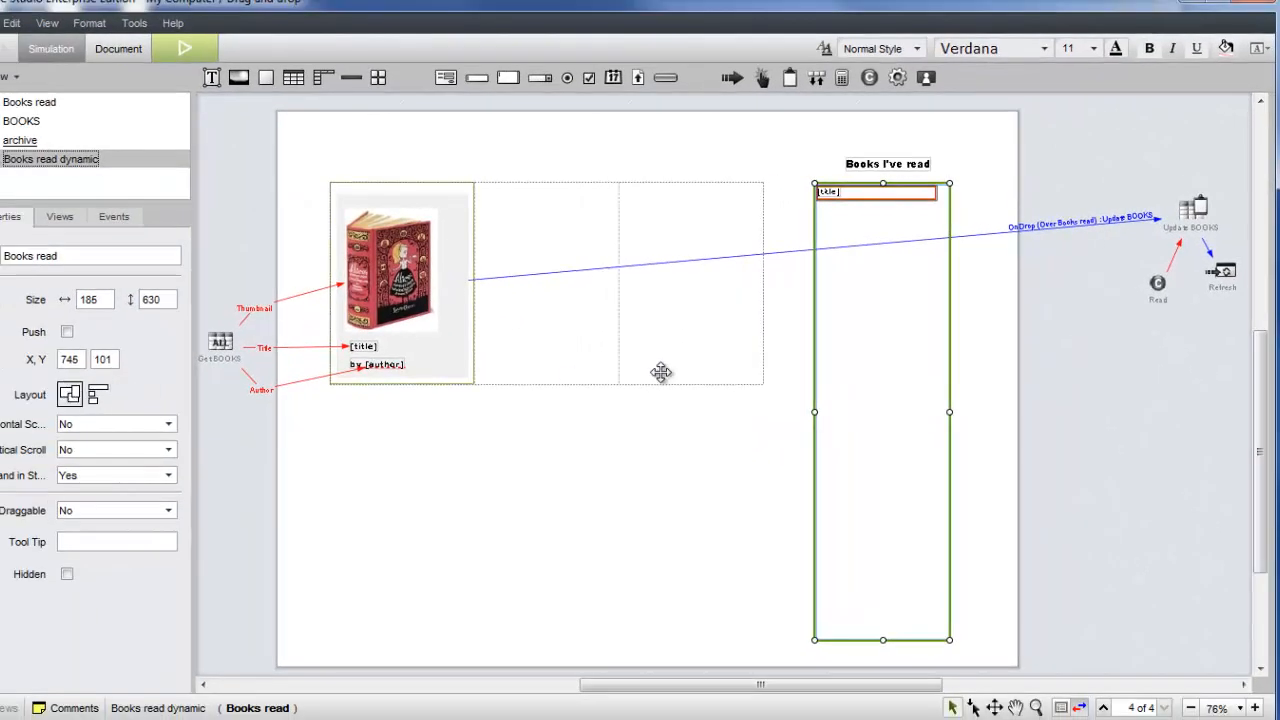
click(930, 215)
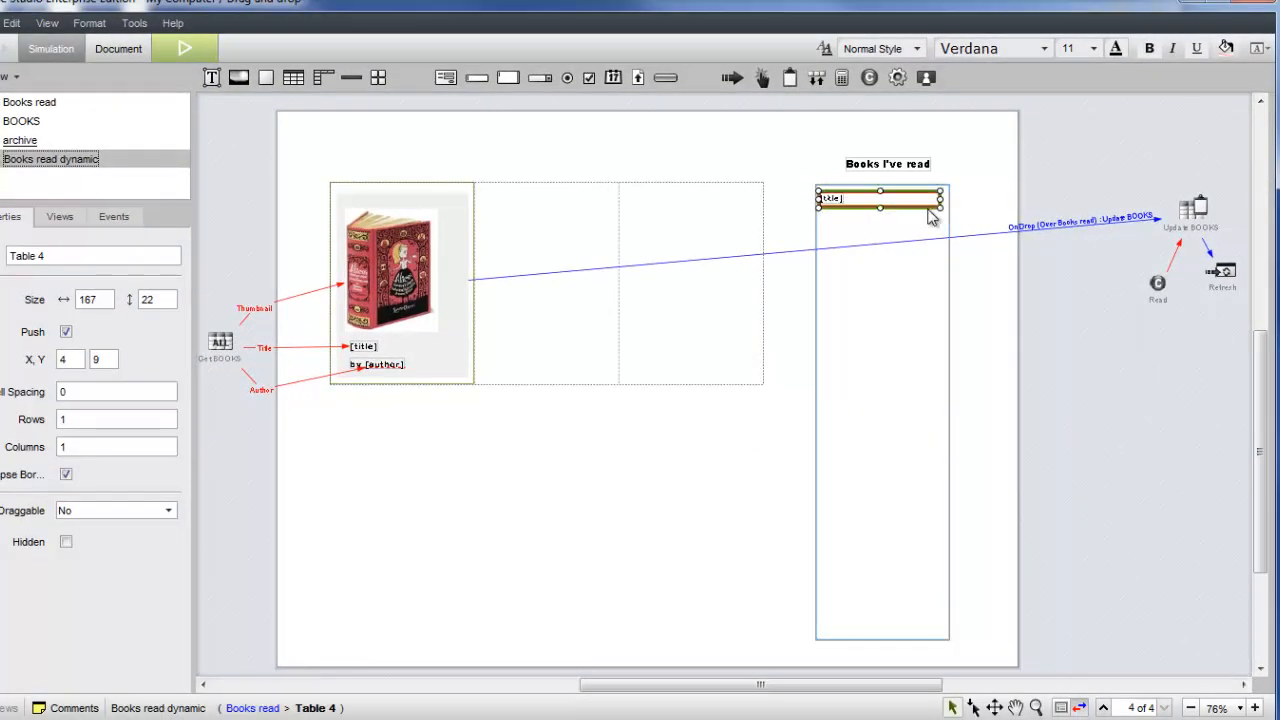
click(1256, 48)
click(509, 530)
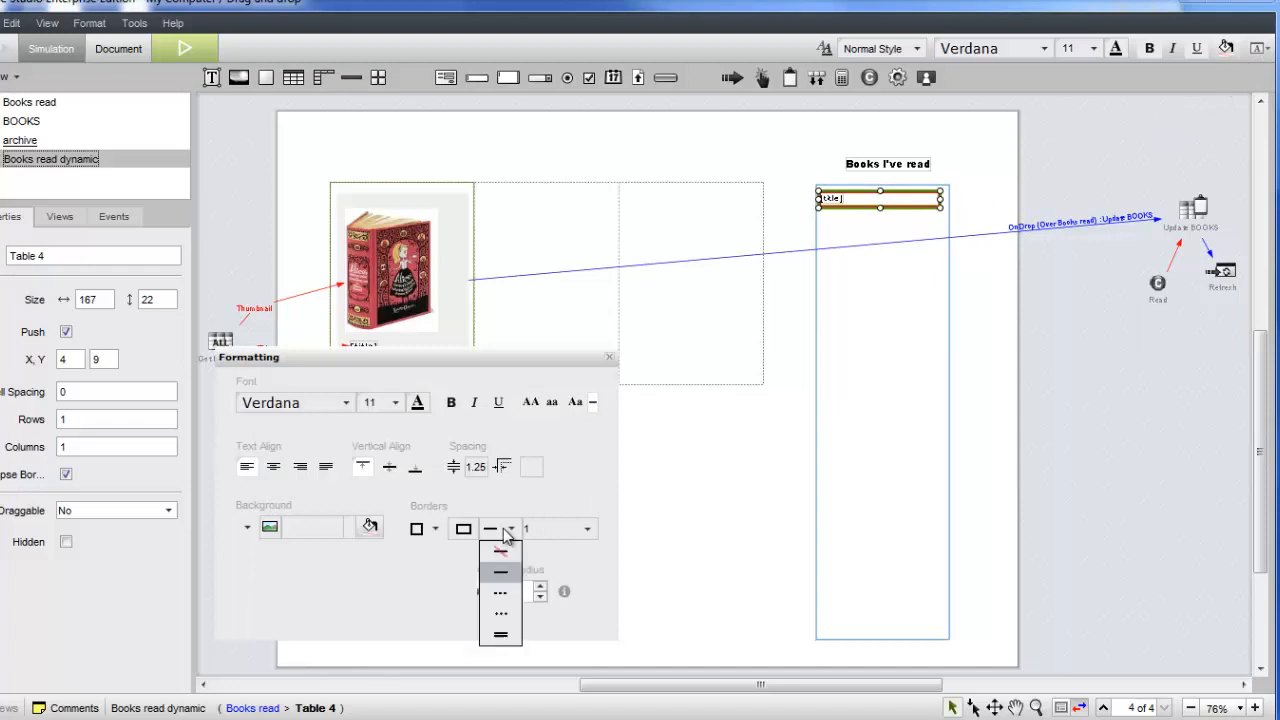
click(501, 551)
click(609, 357)
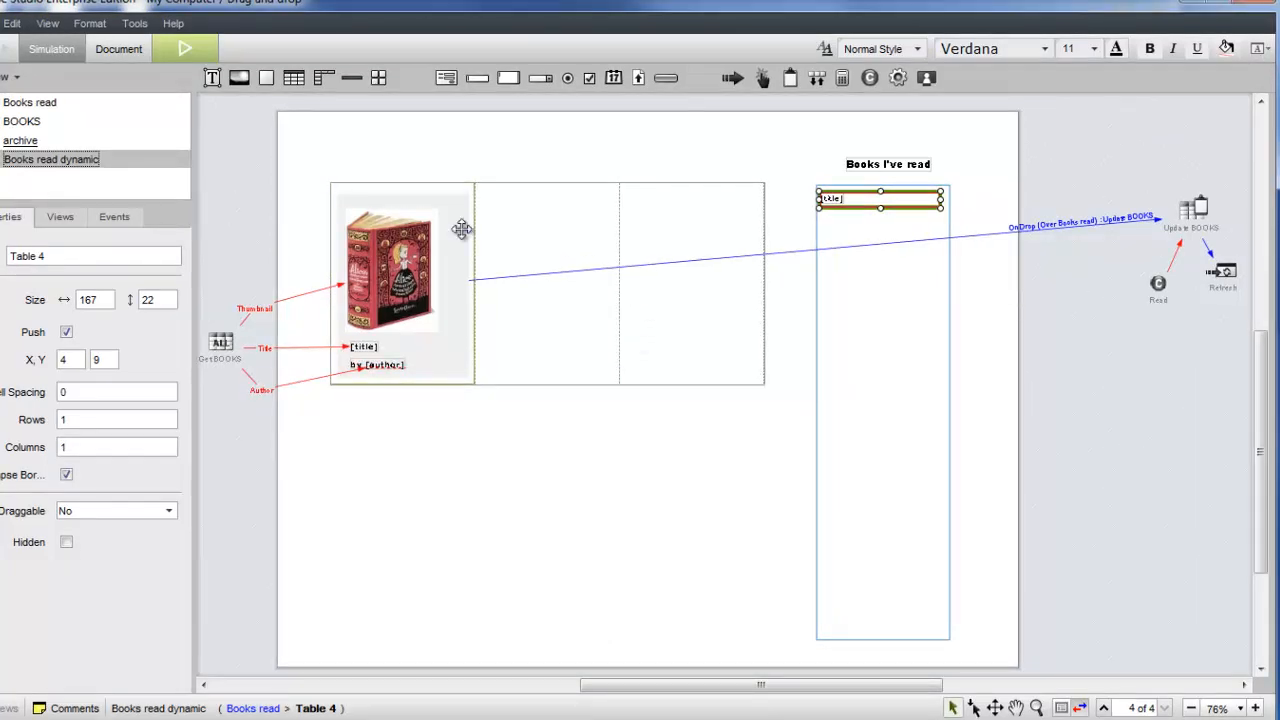
Place a Get BOOKS record action beside the page and connect its Title field to the [title] text in the Books read table.
drag(22, 121, 1074, 152)
click(1116, 294)
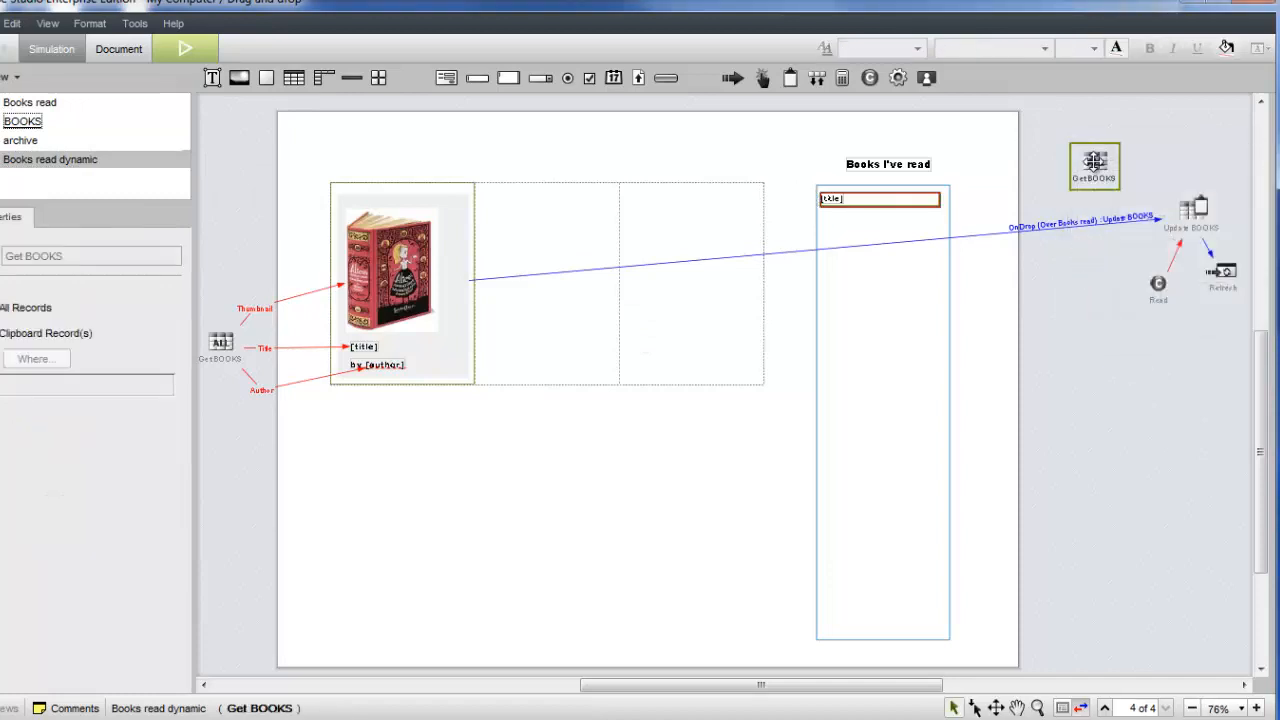
drag(836, 203, 836, 203)
click(611, 383)
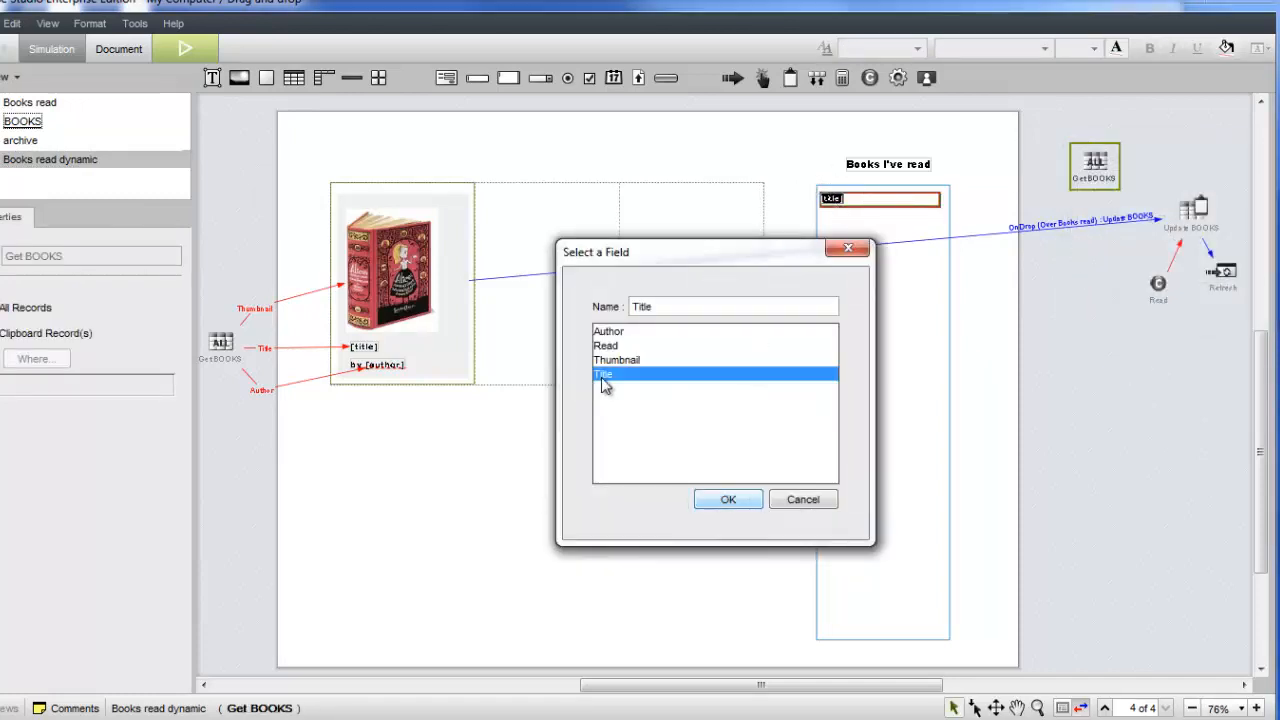
click(727, 505)
Filter the Get BOOKS action feeding the Books read table with a Where rule that Read equals Yes.
click(1092, 165)
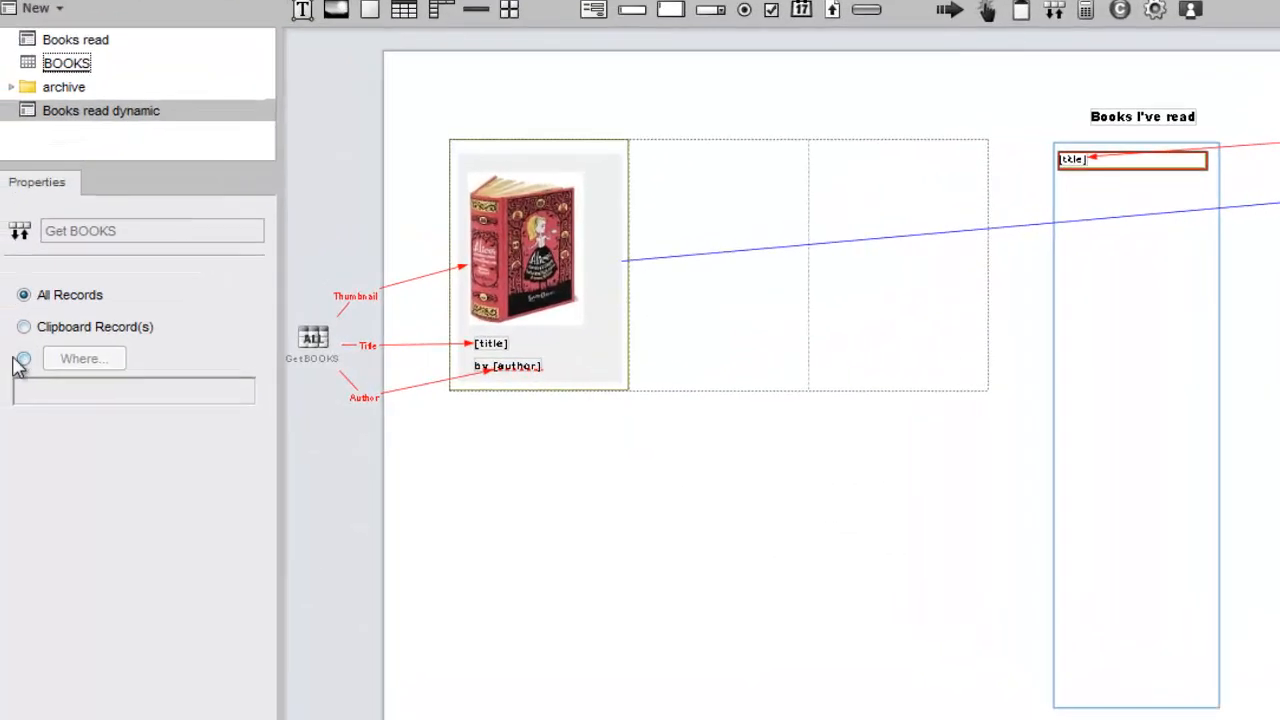
click(22, 360)
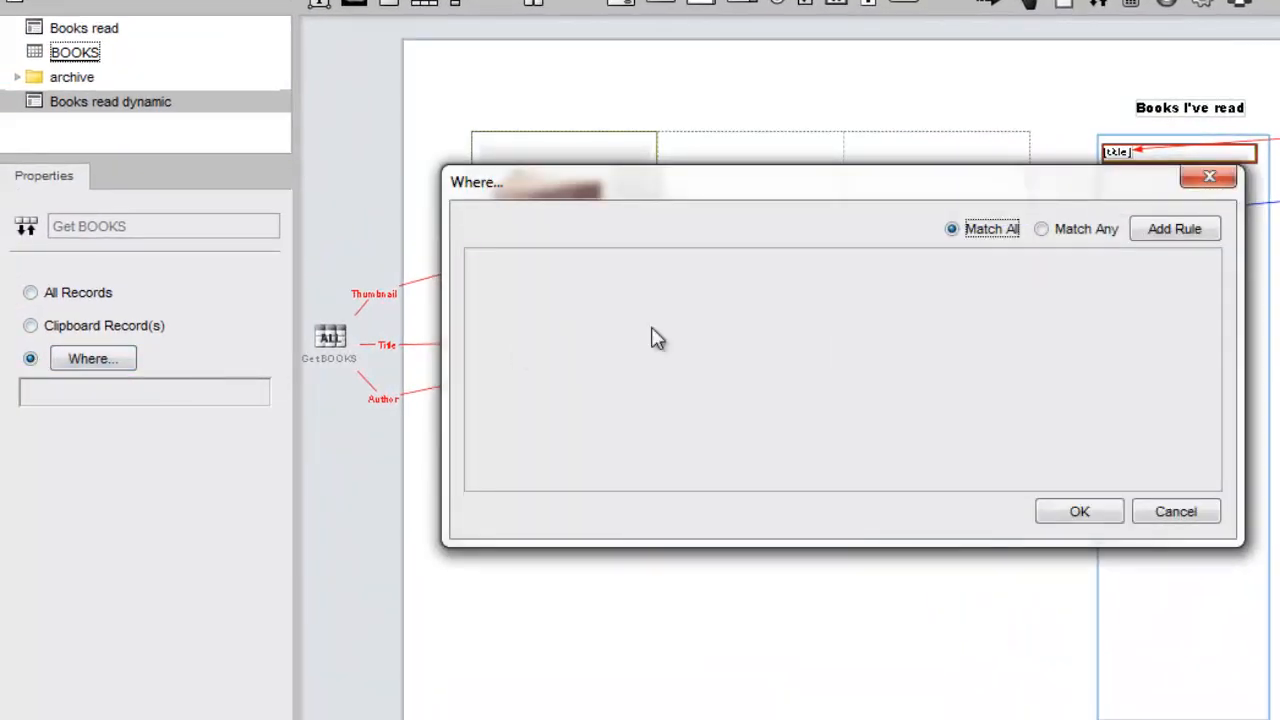
click(1128, 233)
click(543, 277)
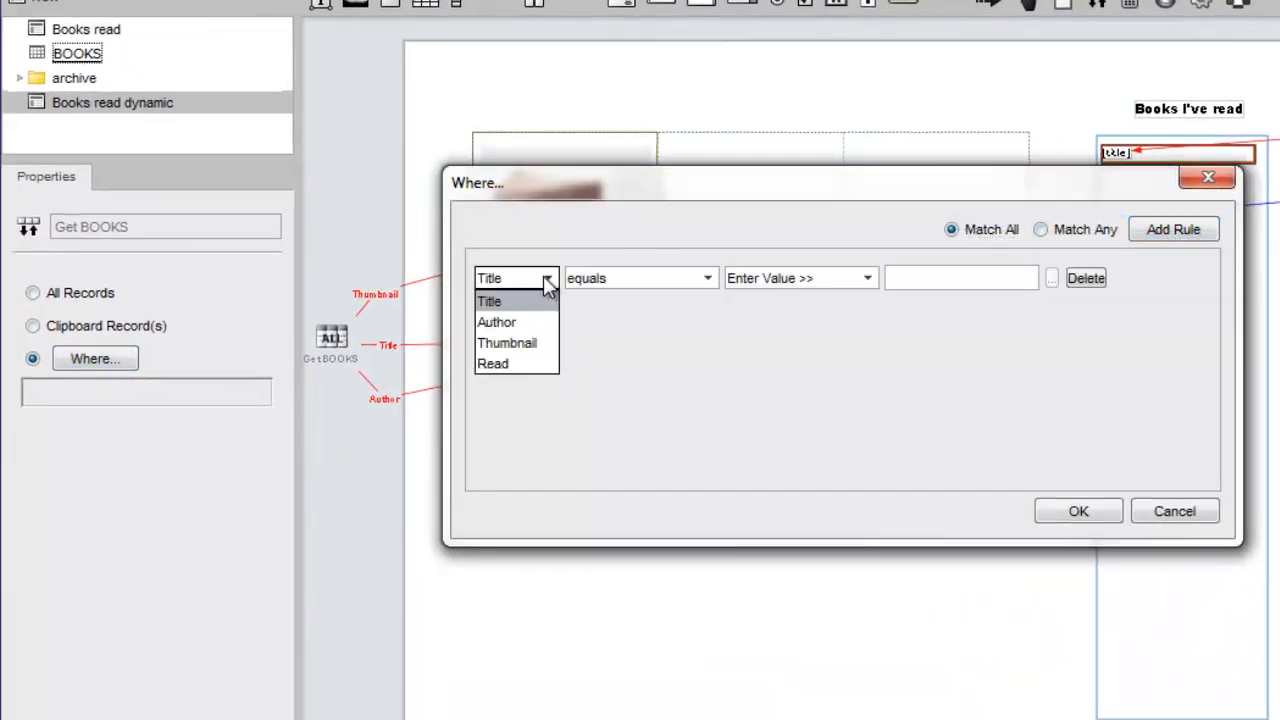
click(526, 363)
click(940, 278)
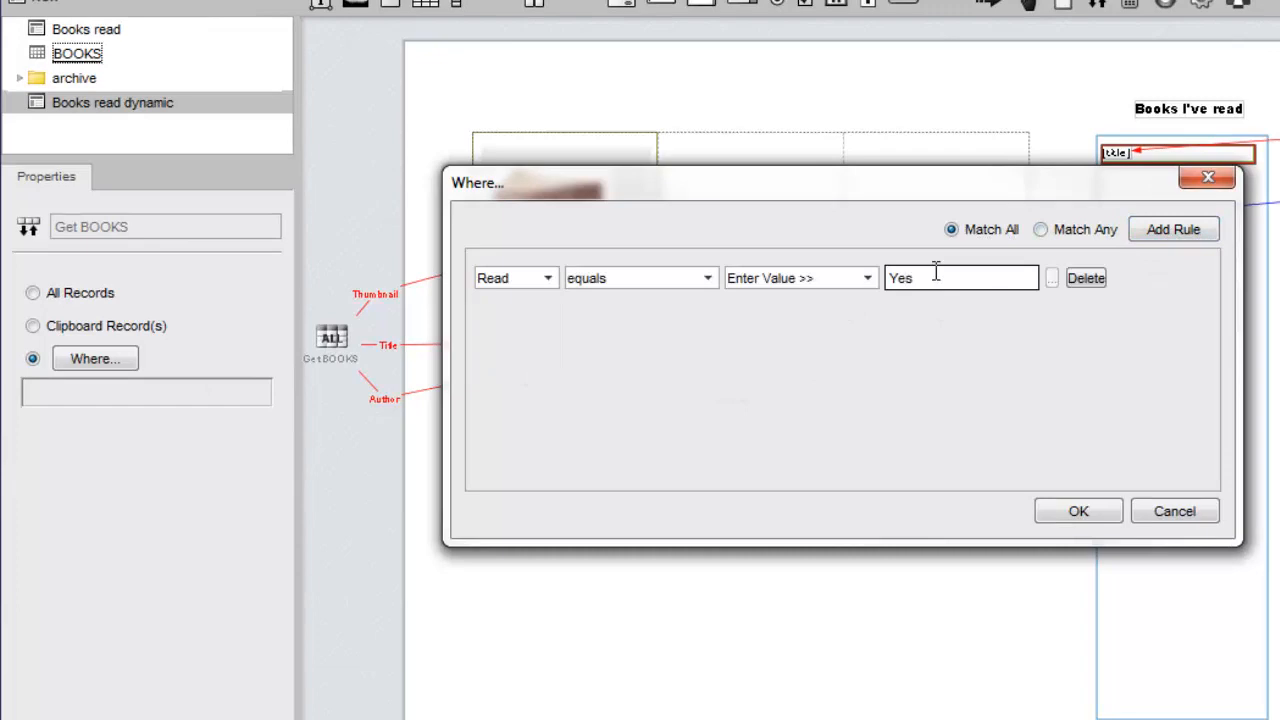
click(1060, 512)
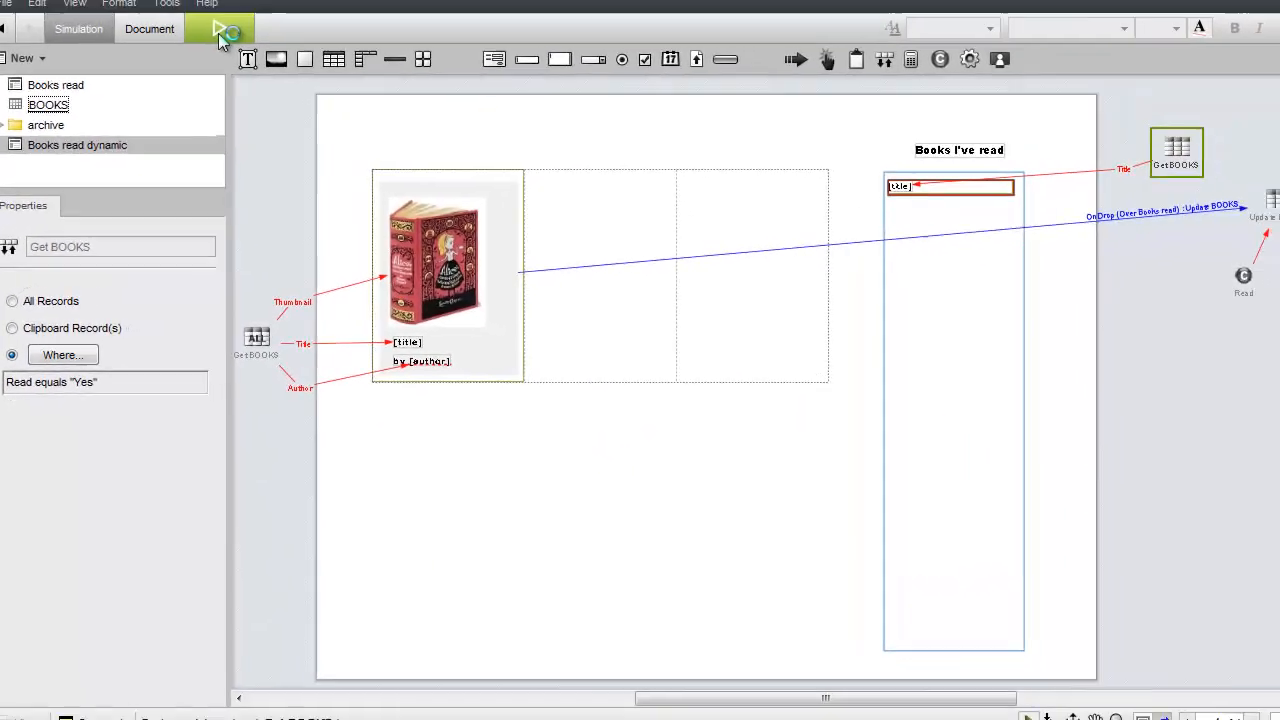
Run the simulation and drop Dracula, Five Novels and Alice's Adventures in Wonderland onto the Books I've read area.
click(222, 33)
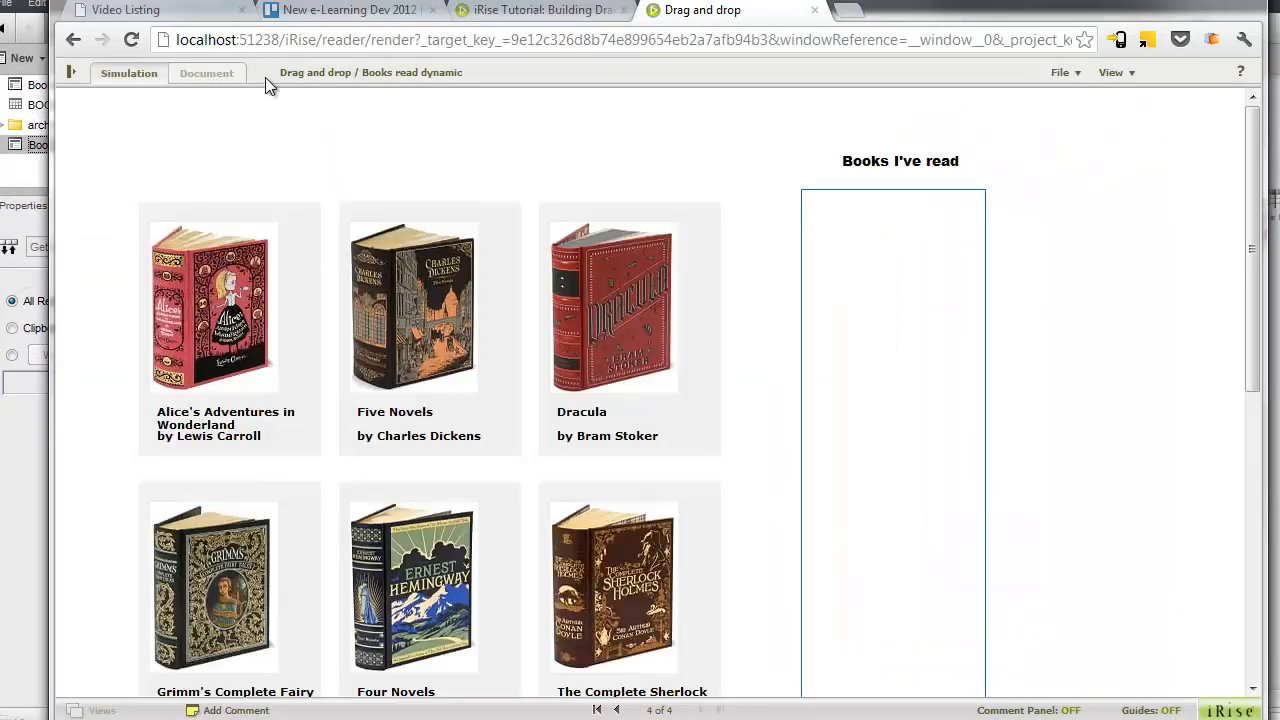
drag(584, 285, 829, 260)
drag(412, 300, 882, 328)
drag(224, 371, 876, 372)
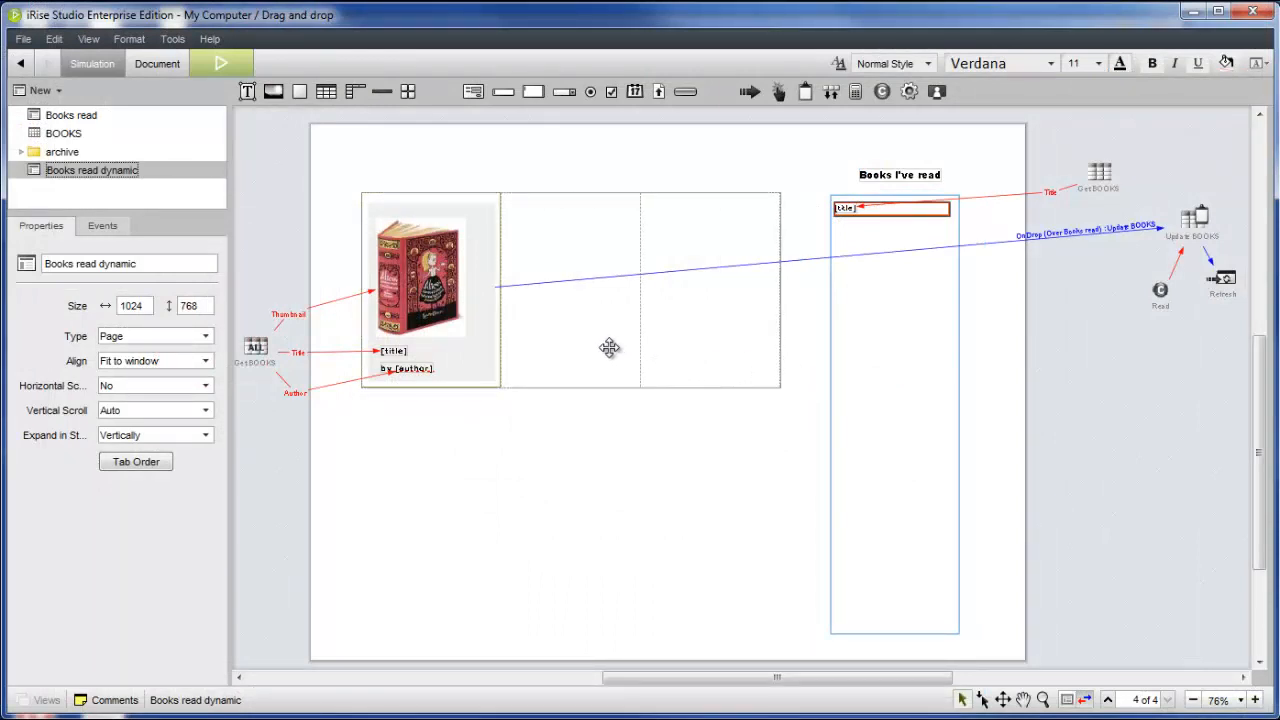
Filter the book grid's Get BOOKS action with a Where rule on the Read field so only unread books load.
click(256, 350)
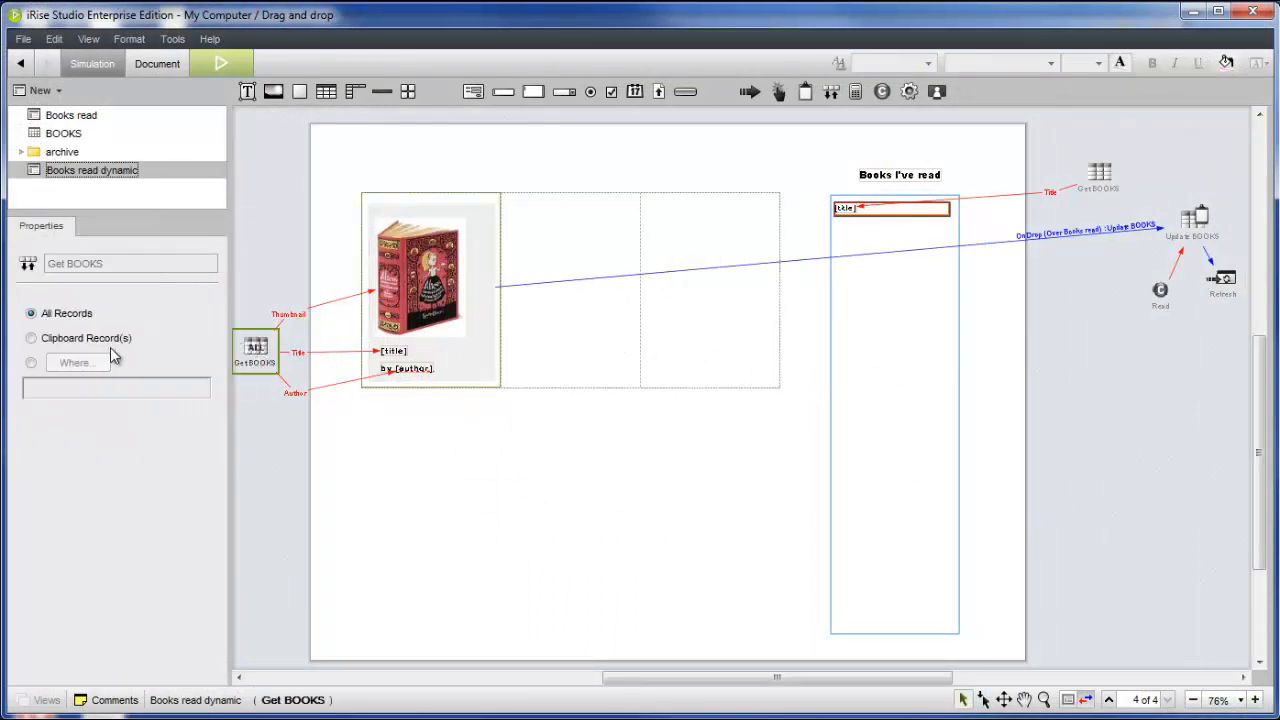
click(32, 364)
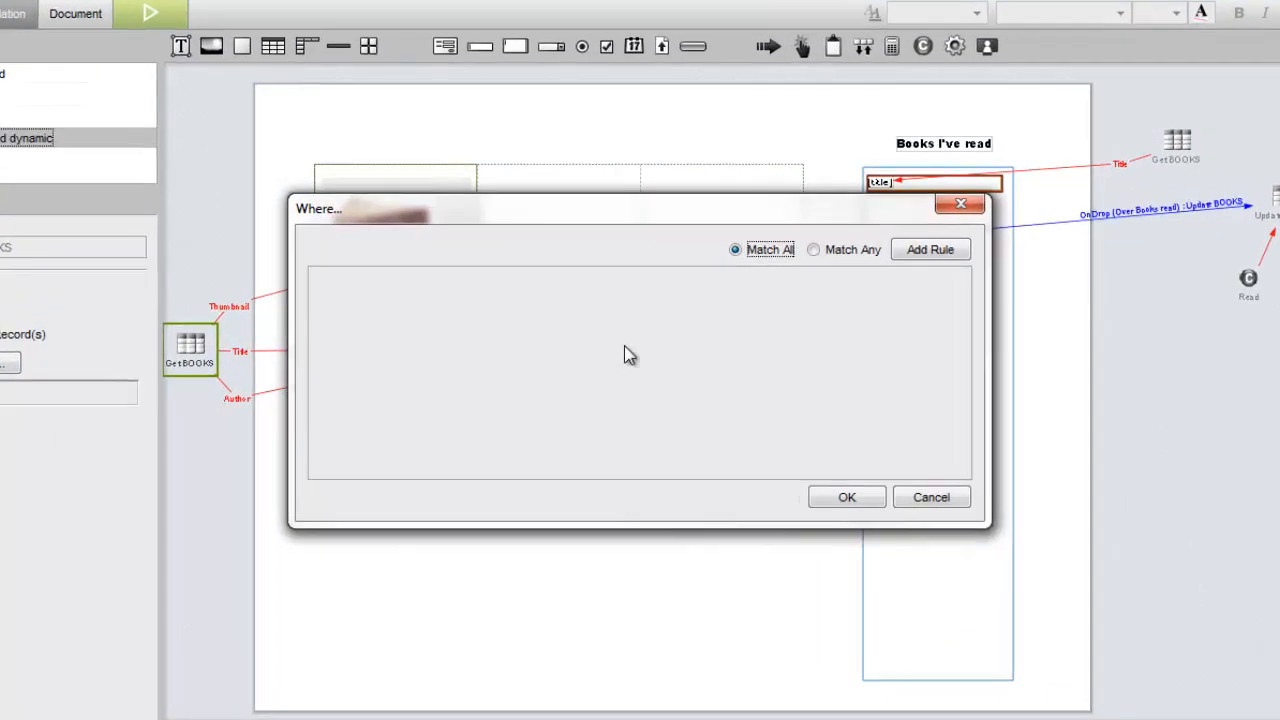
click(885, 259)
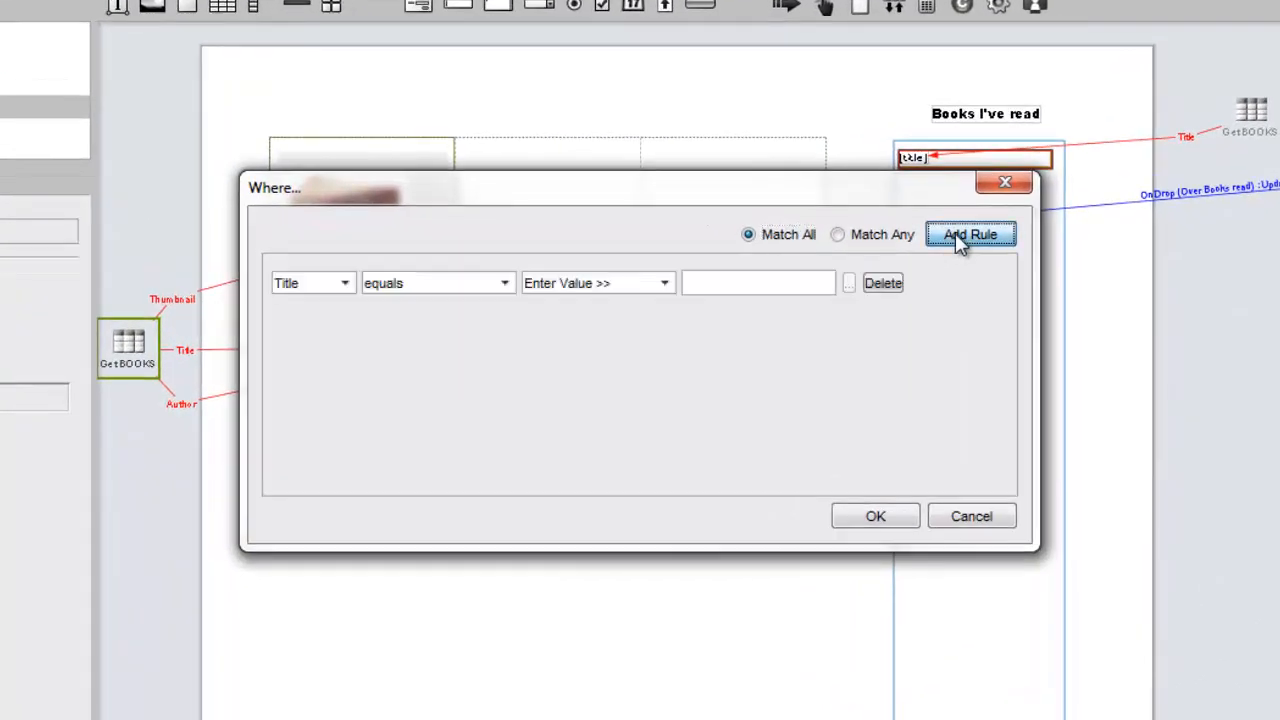
click(340, 283)
click(311, 368)
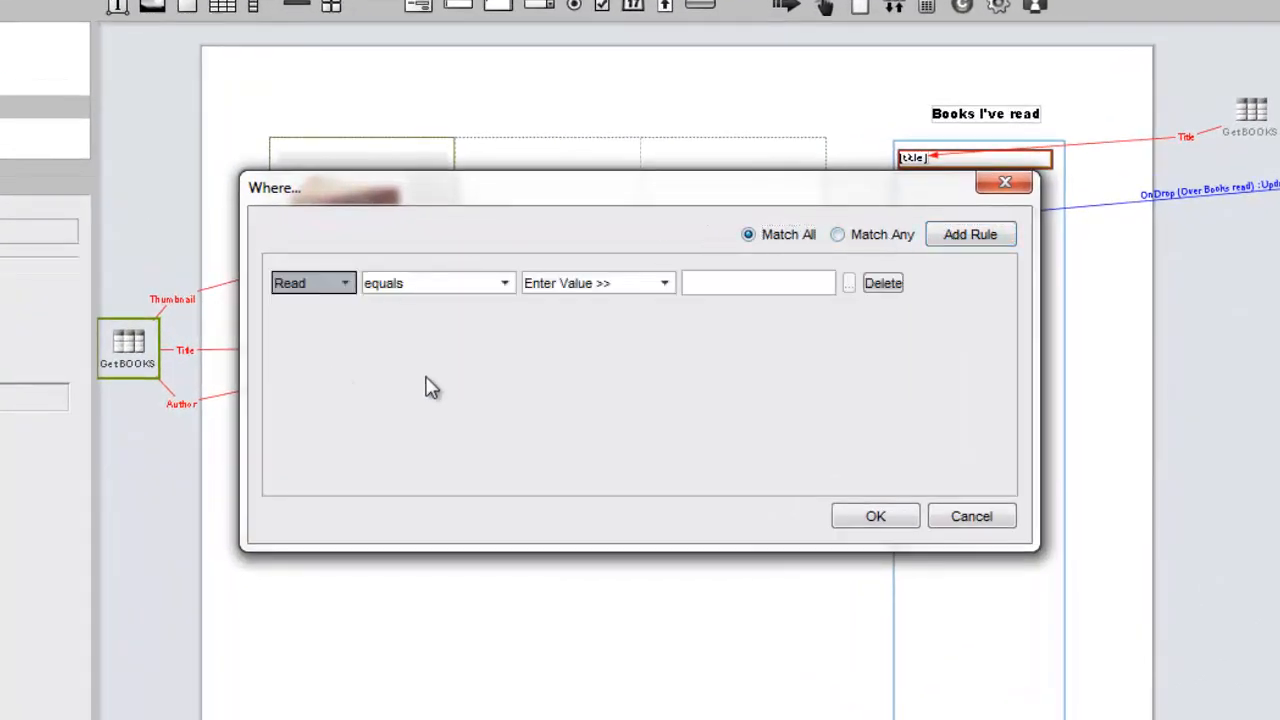
click(742, 281)
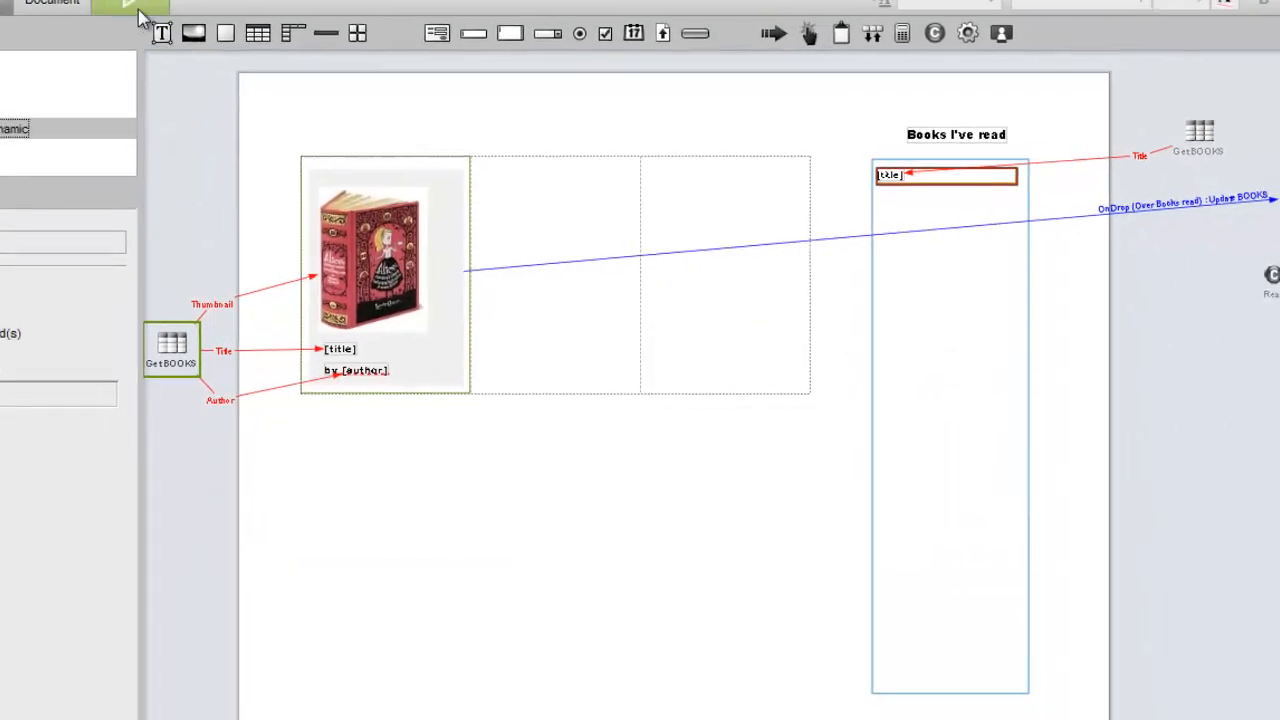
Rerun the simulation and drop The Complete Sherlock Holmes, The Iliad and the Odyssey and The Chronicles of Narnia onto the Books I've read area.
click(135, 8)
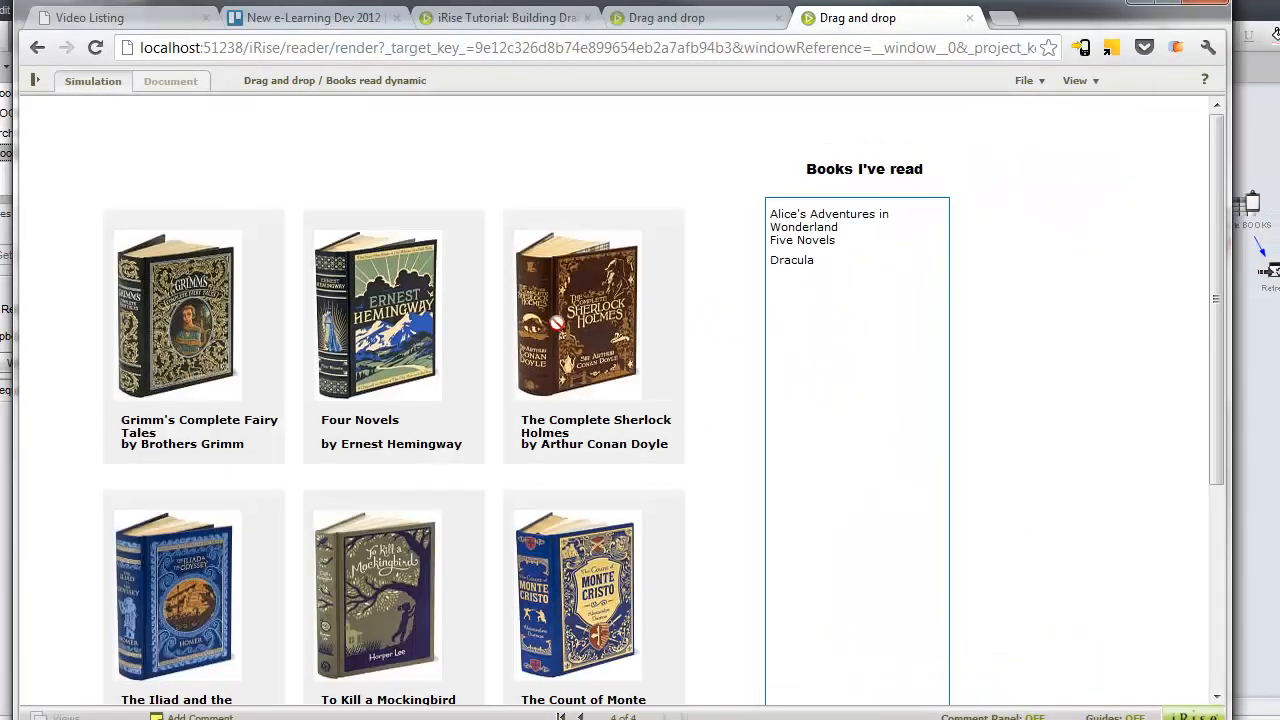
drag(557, 323, 809, 349)
drag(562, 366, 814, 391)
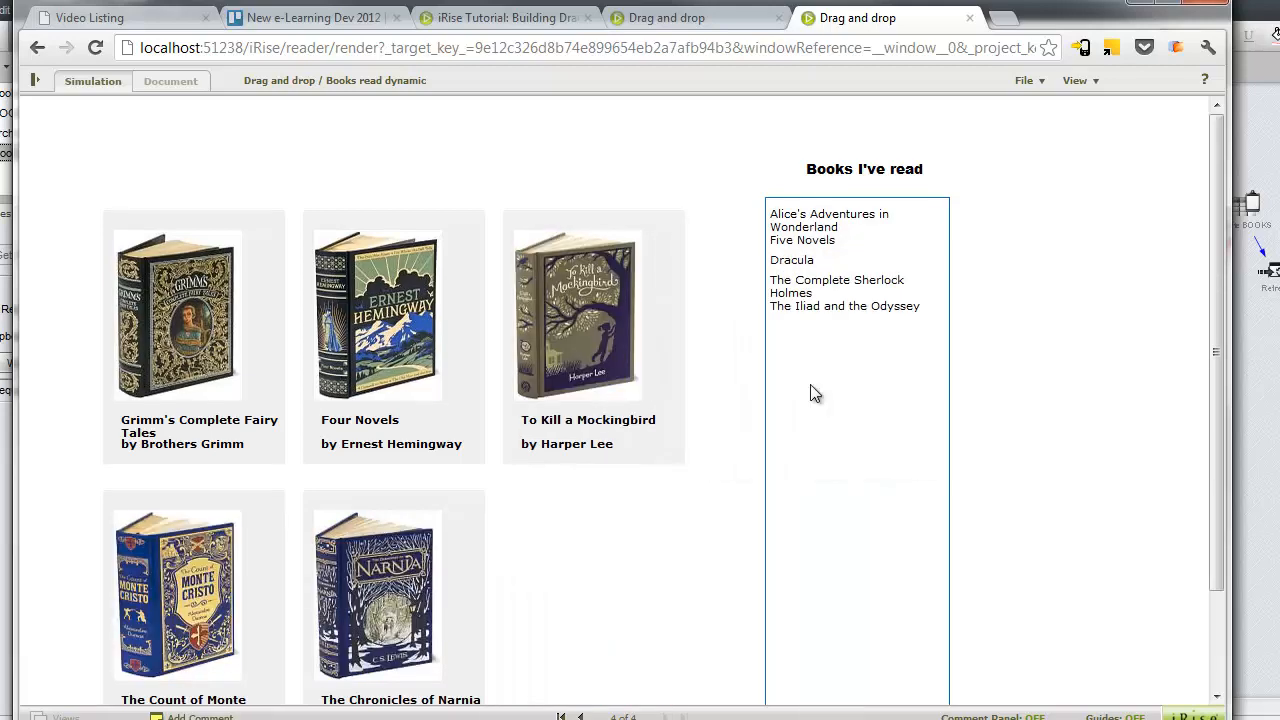
drag(364, 580, 820, 452)
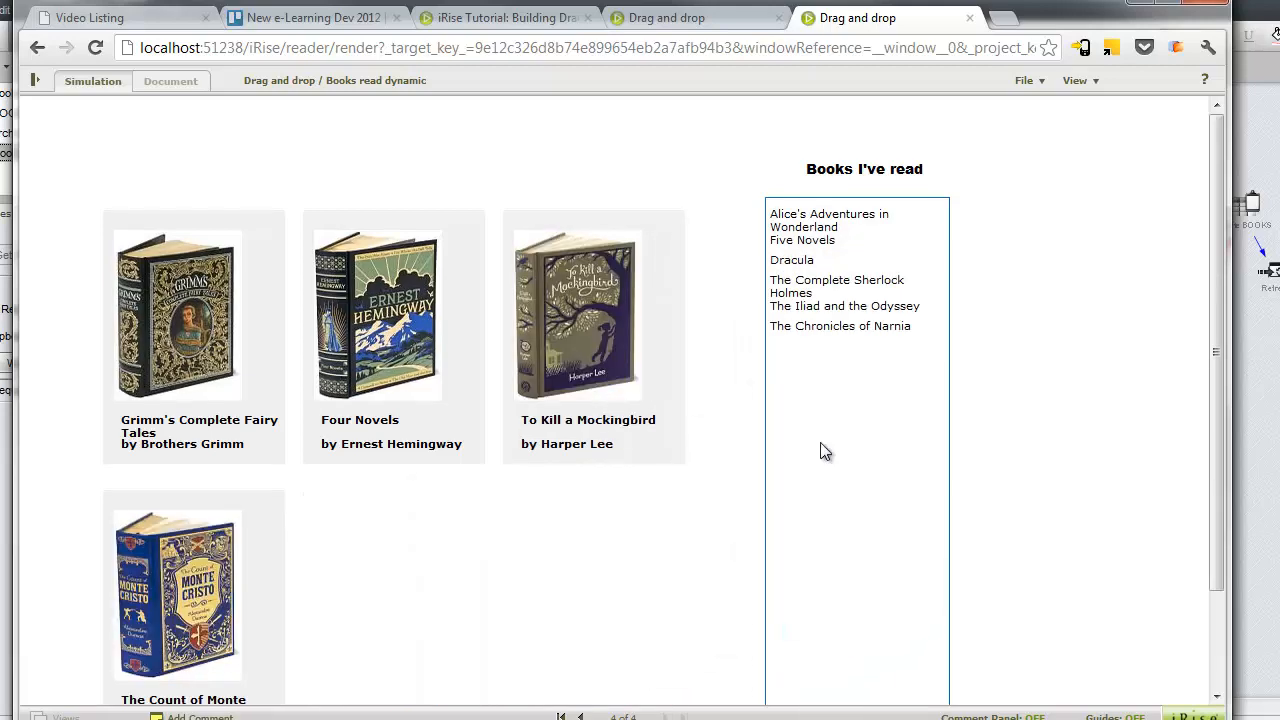